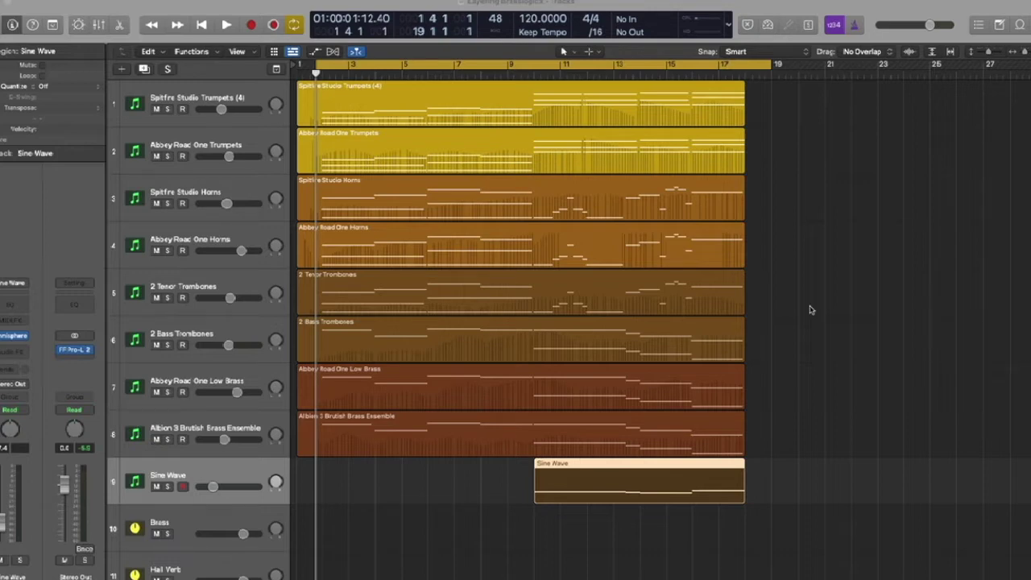
Review the FF Pro-Q 3 equalizer and Saturn 2 saturation settings on the Brass bus, closing both plug-in windows.
click(757, 305)
click(673, 147)
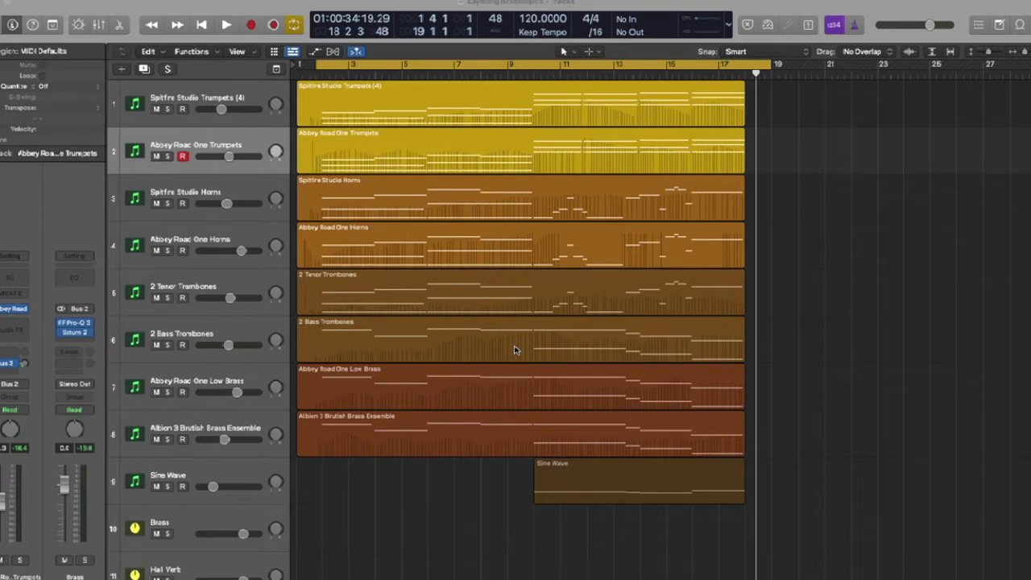
click(73, 322)
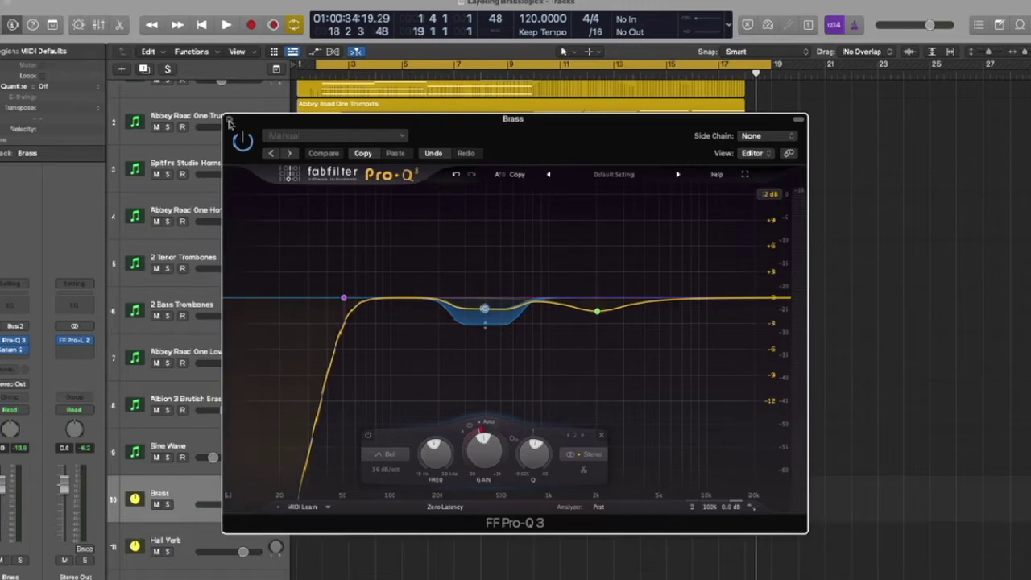
click(230, 121)
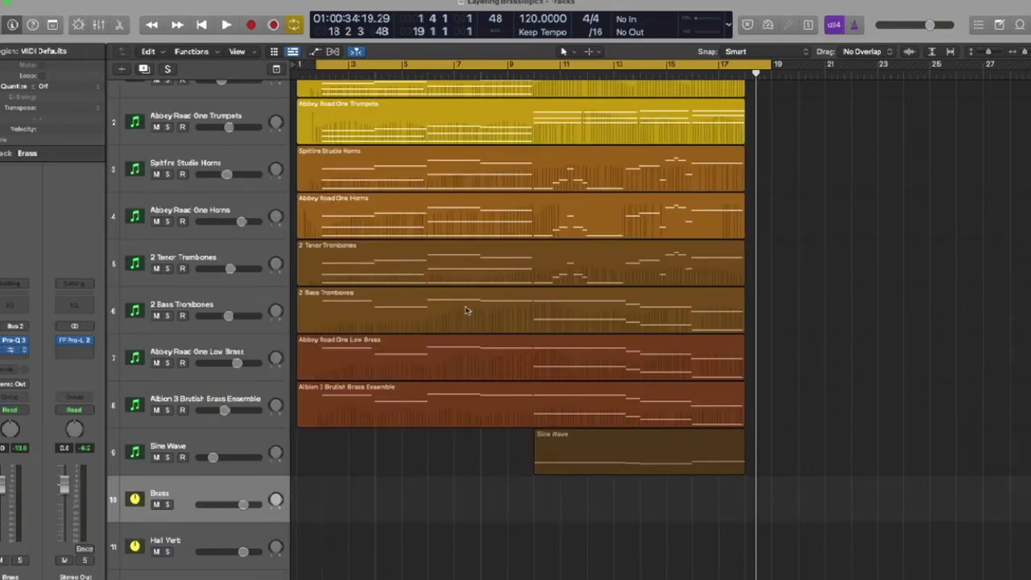
click(14, 349)
drag(563, 146, 480, 145)
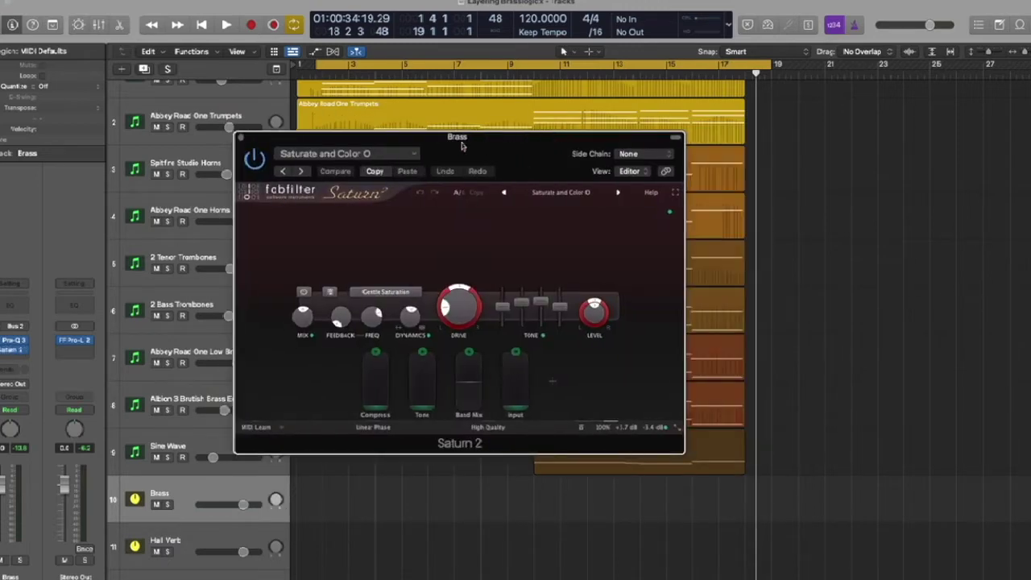
click(243, 141)
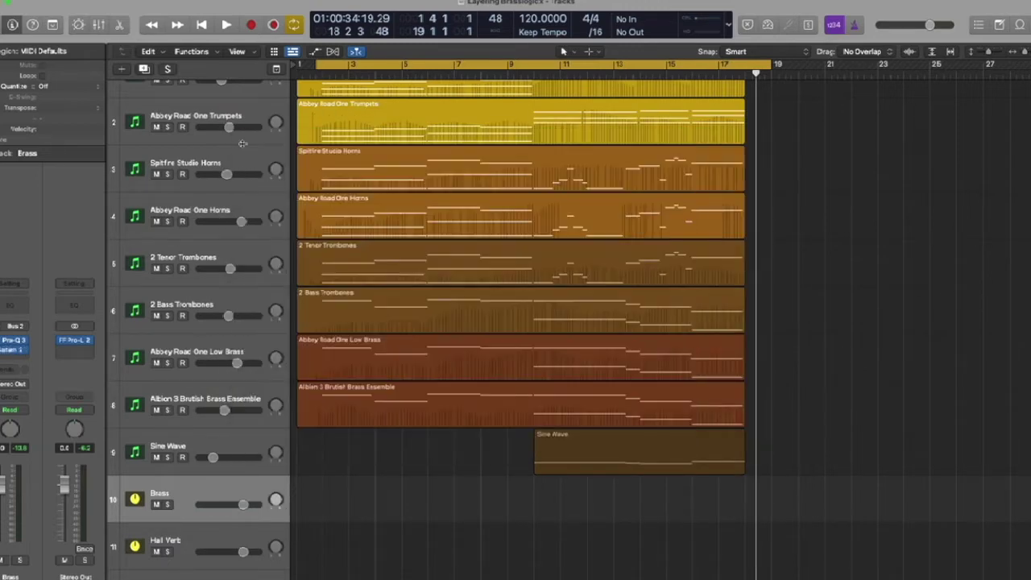
Inspect the gain setting of the FF Pro-L 2 limiter on the Stereo Out channel and close the plug-in.
click(75, 340)
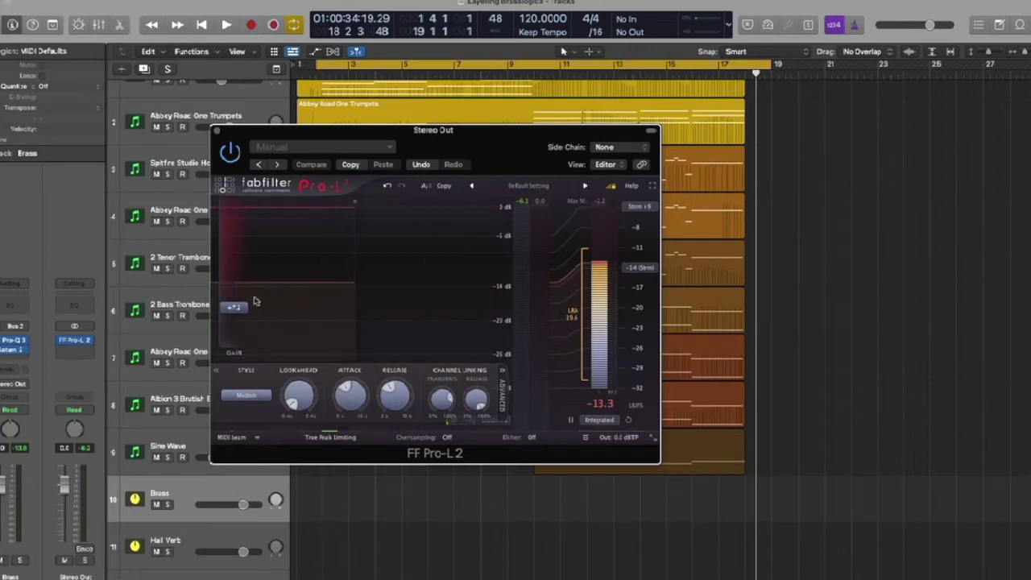
mouse_move(244, 314)
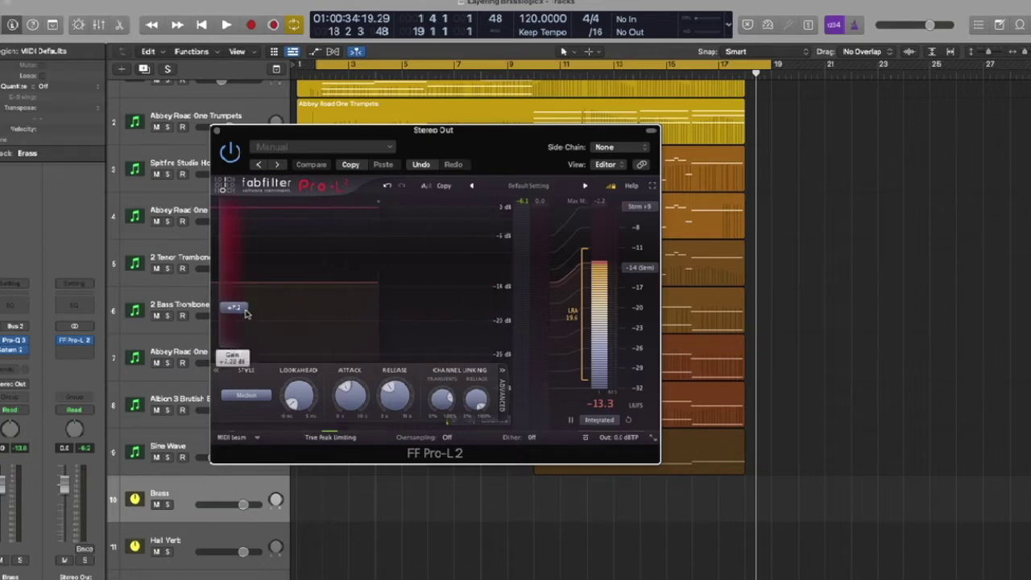
click(216, 131)
Play the full brass arrangement through with all tracks sounding, and stop playback at the end.
key(space)
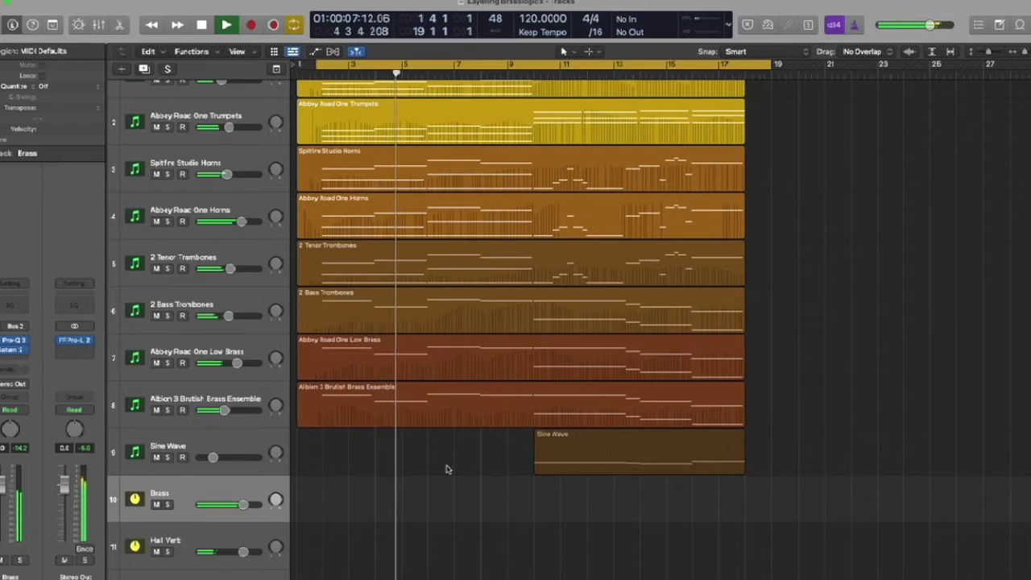
scroll(448, 470, up, 2)
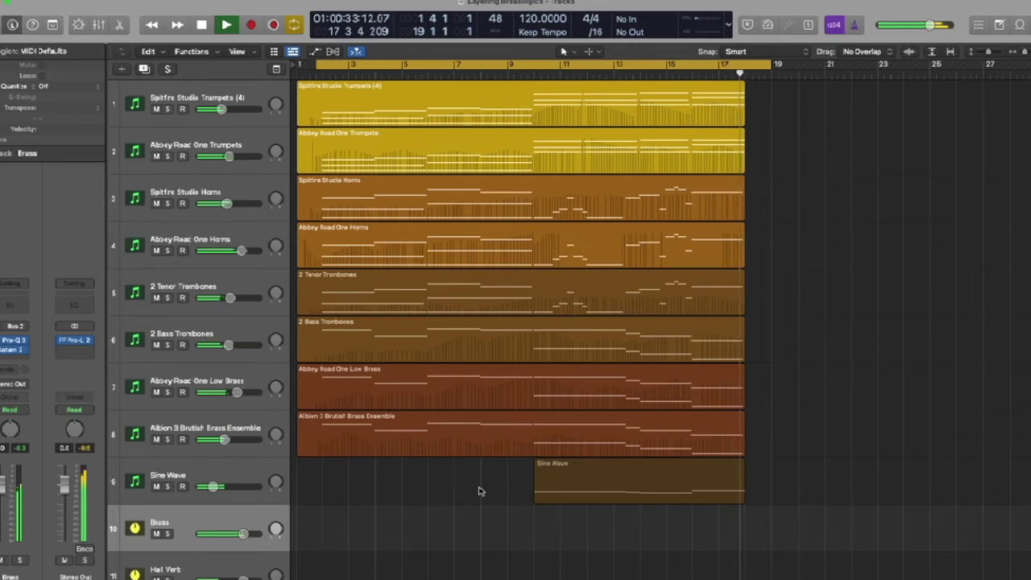
key(space)
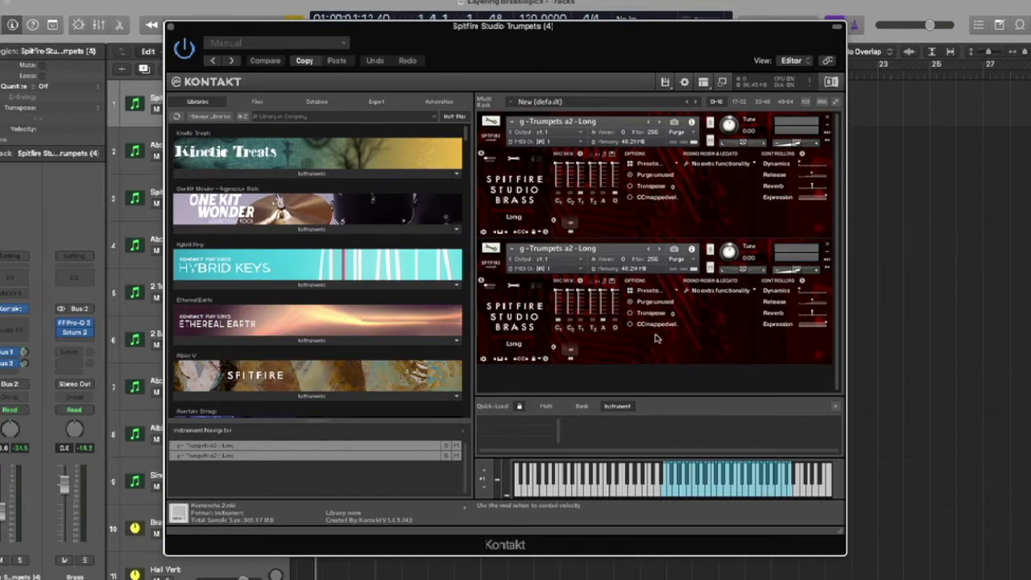
Set the second Trumpets a2 patch in Kontakt to MIDI Port A, channel 1, and close the instrument window.
click(581, 271)
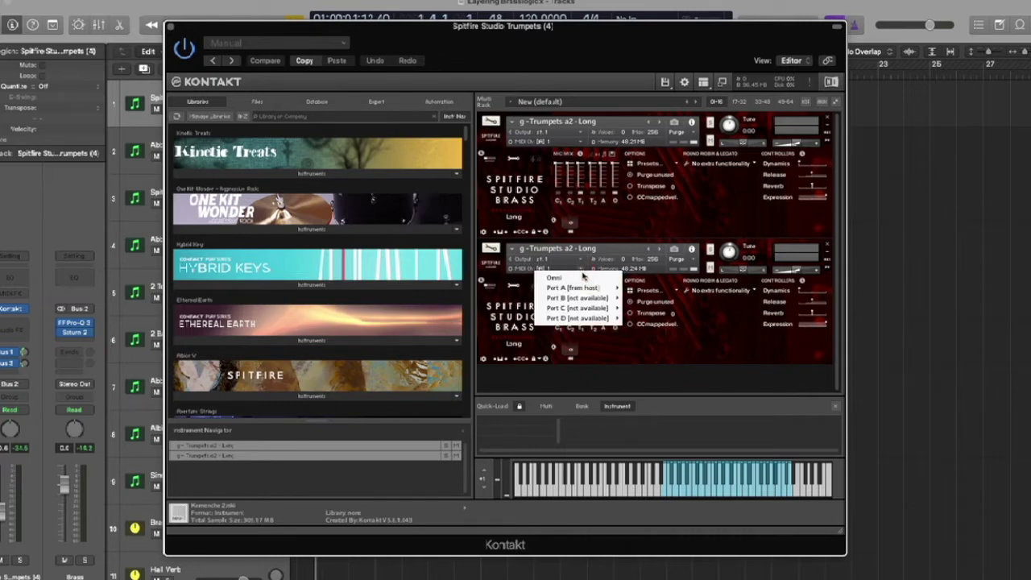
mouse_move(594, 292)
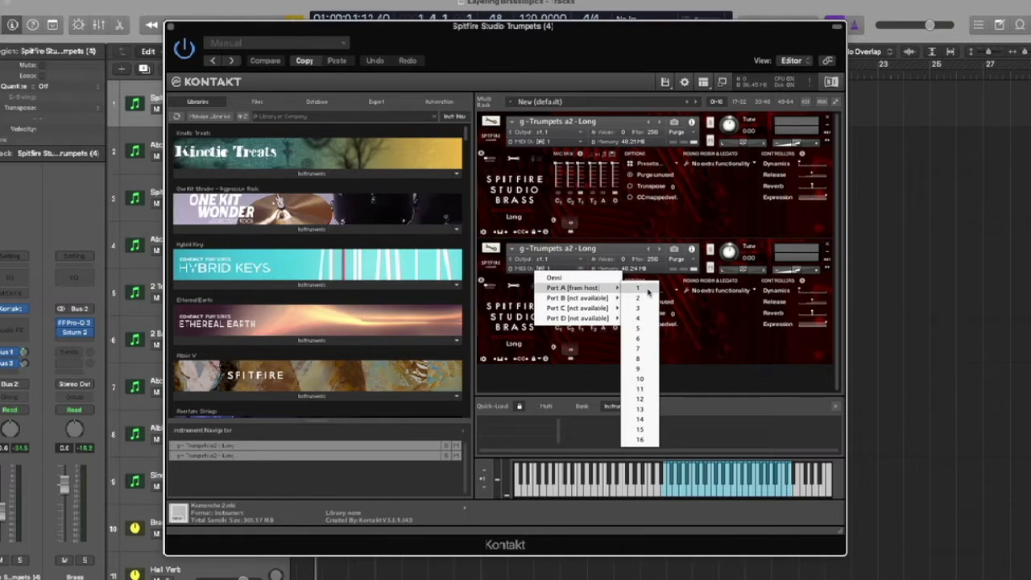
click(649, 292)
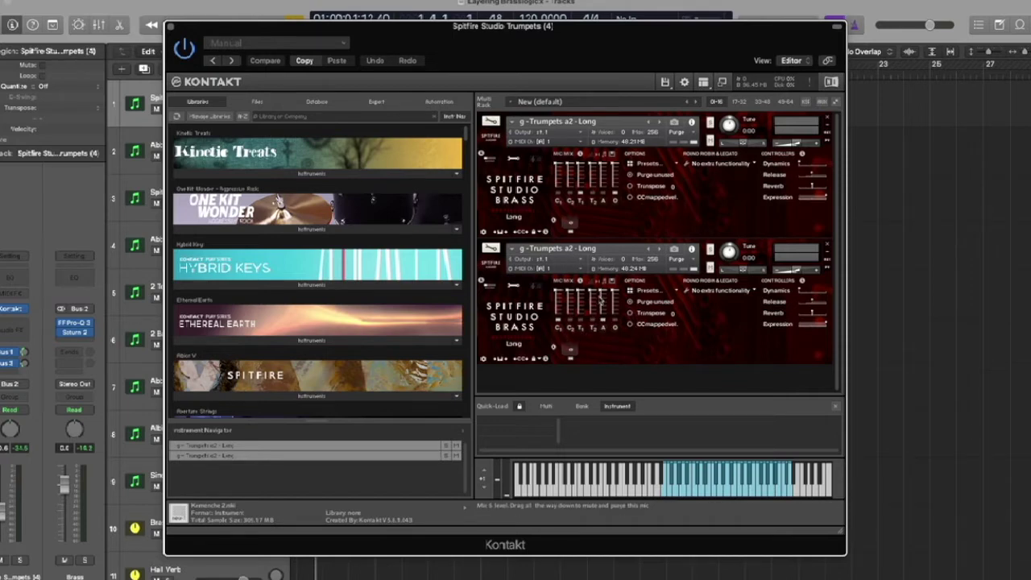
click(169, 26)
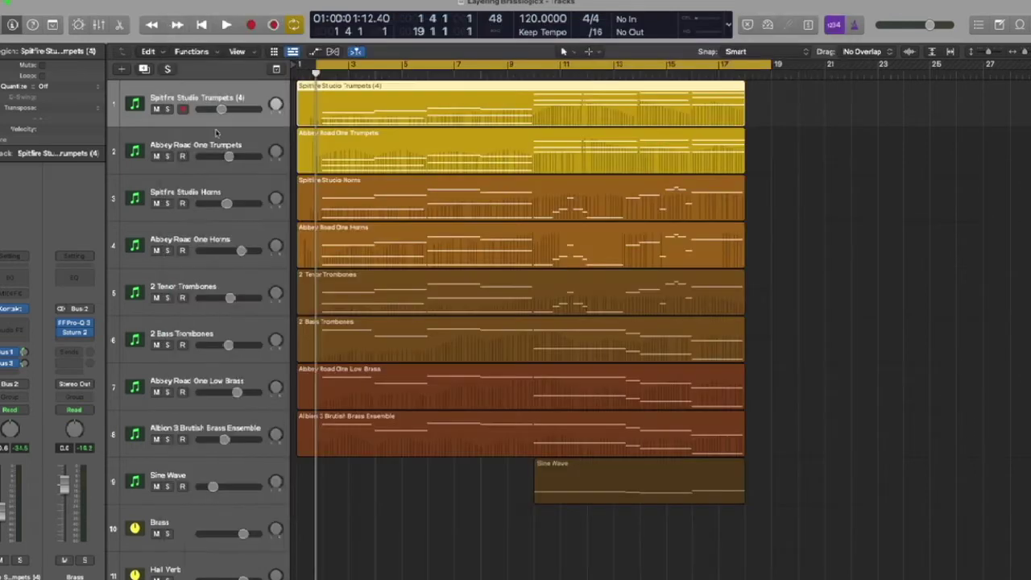
Solo the Spitfire Studio Trumpets (4) track, play it through while viewing its Kontakt instrument, and clear the solo.
click(166, 108)
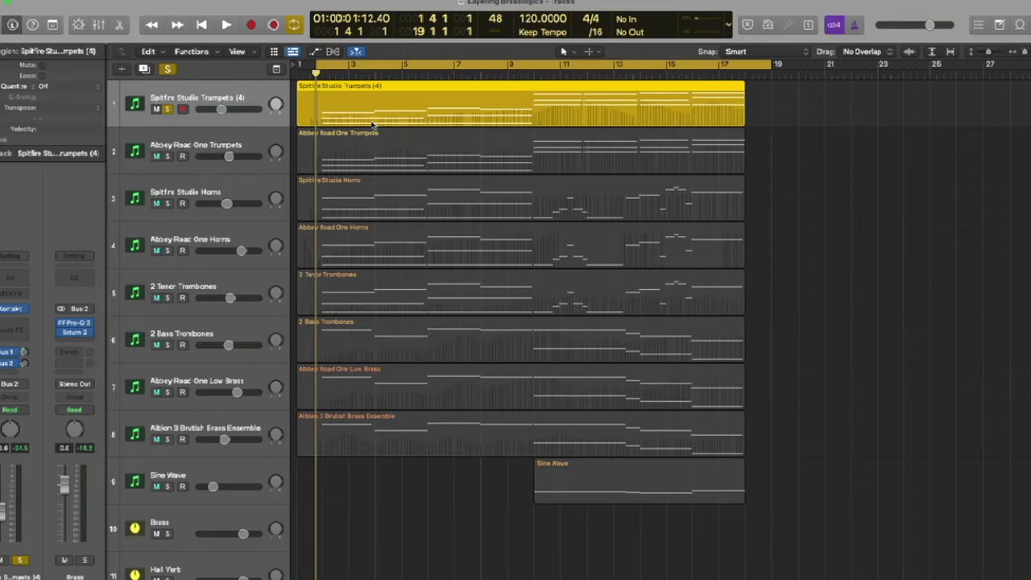
key(space)
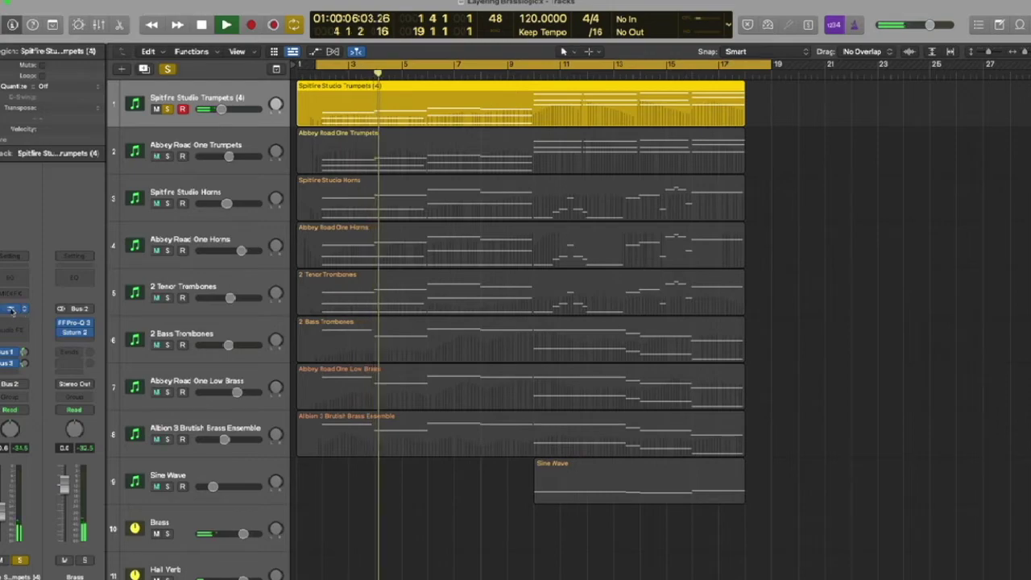
key(v)
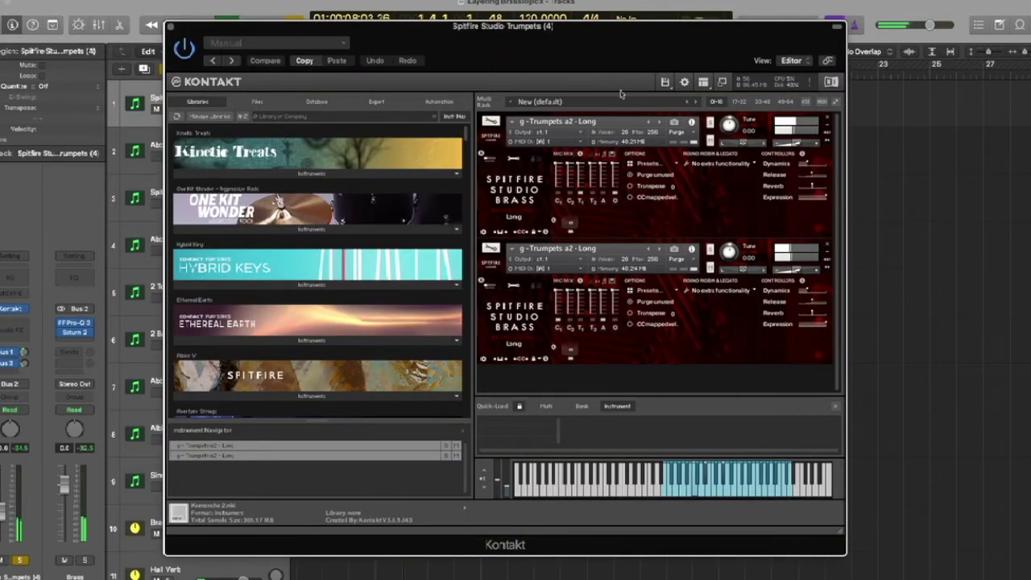
drag(595, 56, 586, 201)
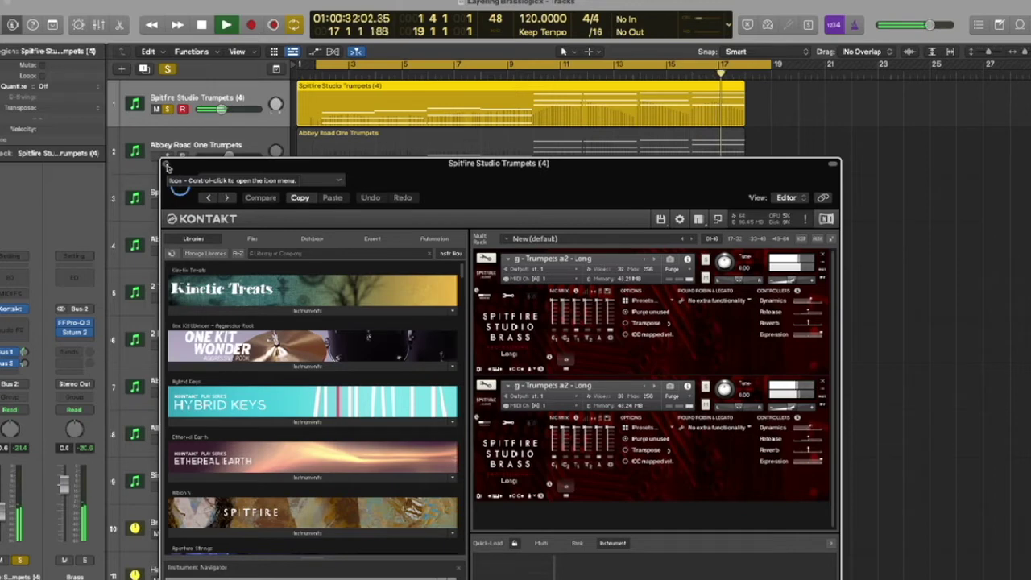
click(166, 165)
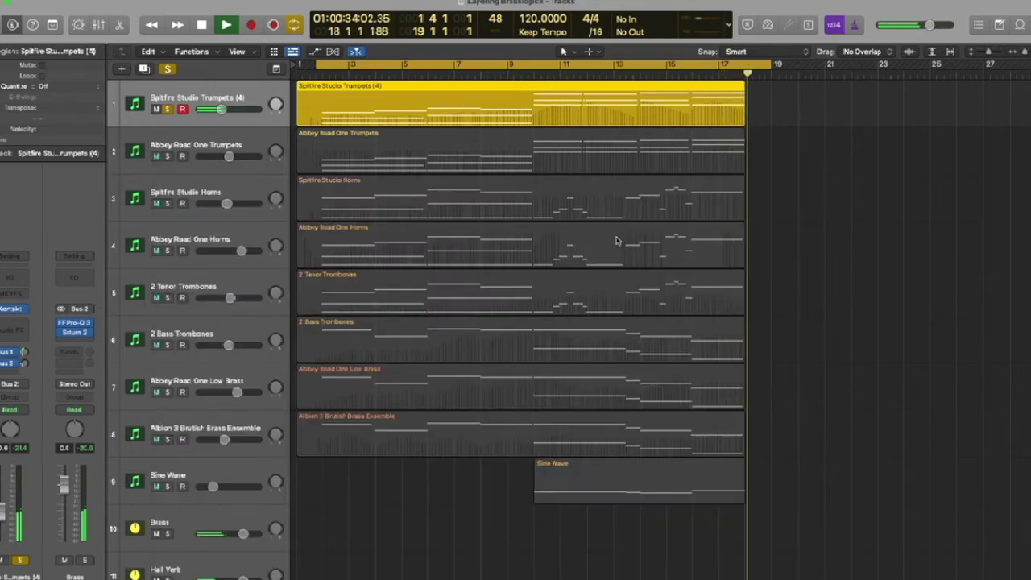
key(space)
click(167, 110)
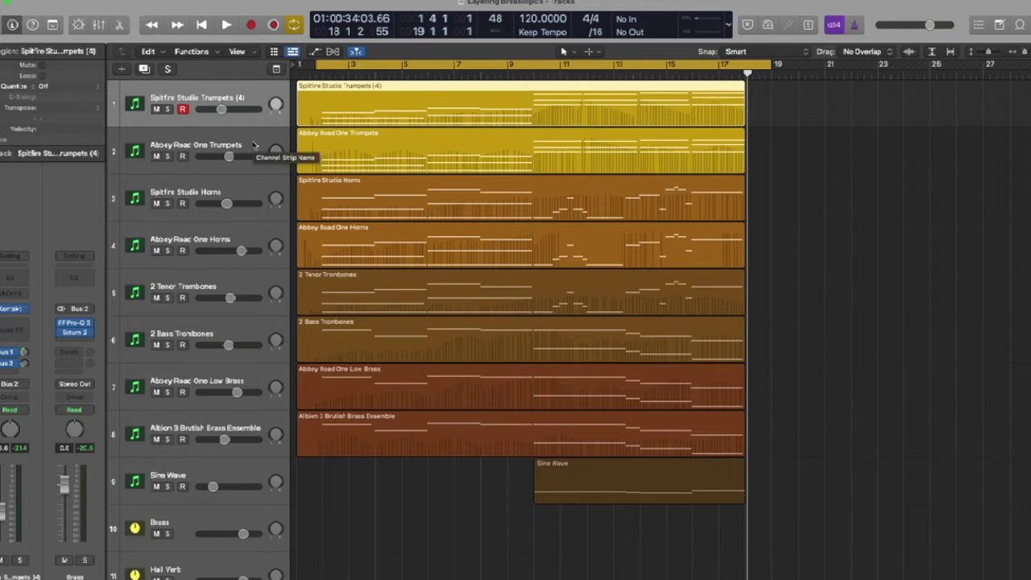
Solo the Abbey Road One Trumpets track, open its Abbey Road One instrument and turn the large dial down slightly.
click(189, 144)
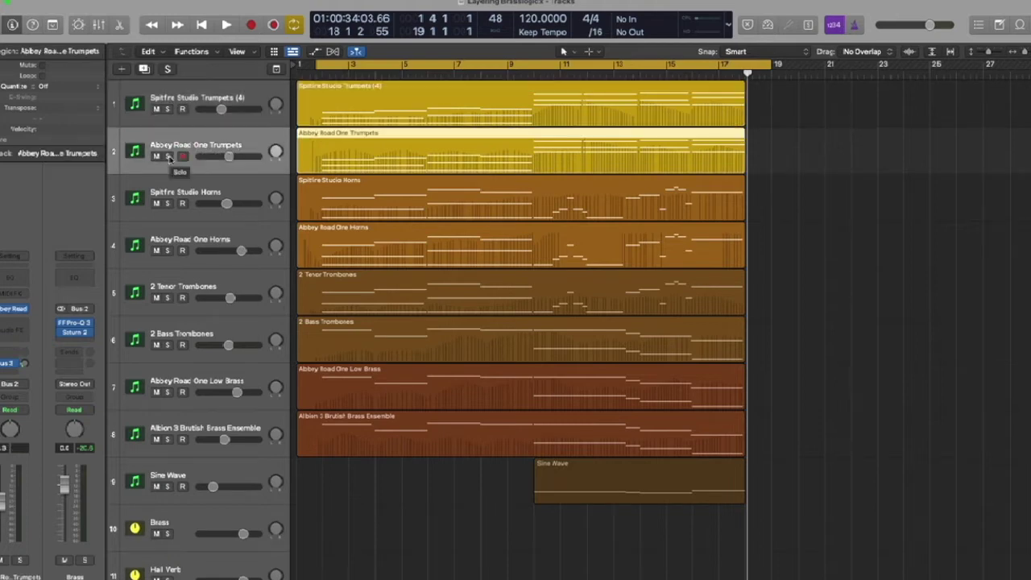
click(167, 157)
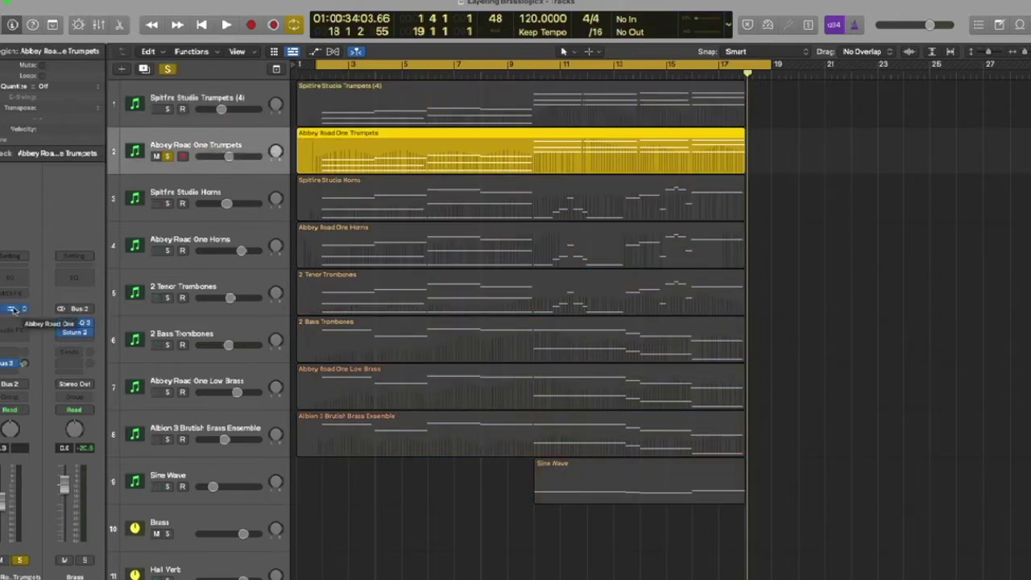
key(v)
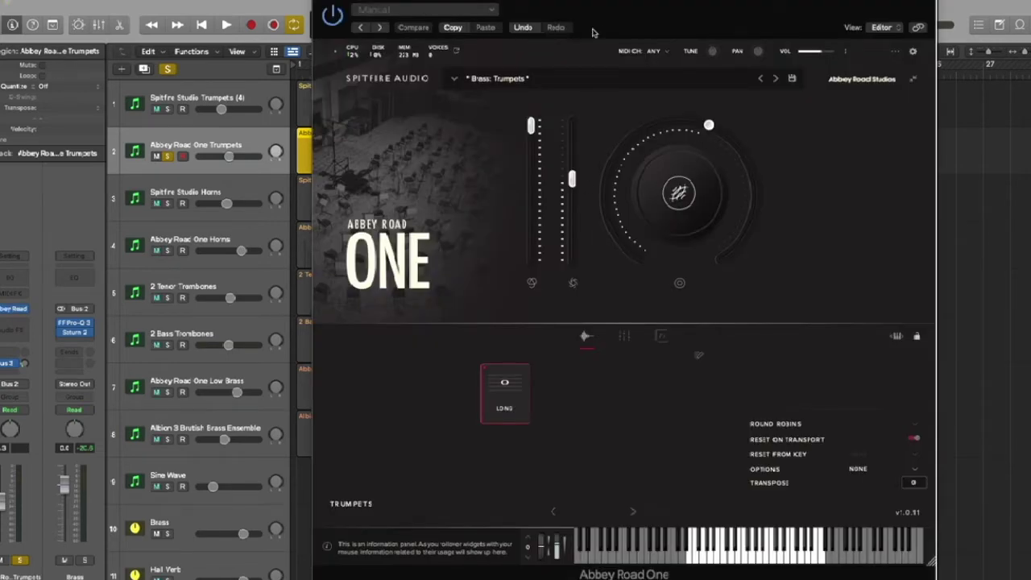
drag(614, 4, 602, 31)
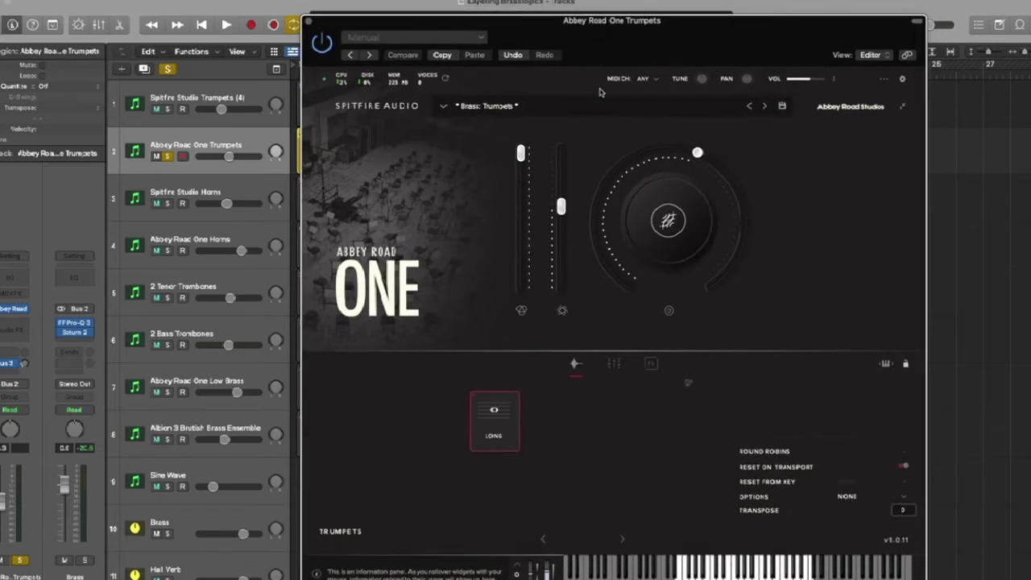
mouse_move(697, 154)
mouse_down()
mouse_move(682, 152)
mouse_move(694, 153)
mouse_up()
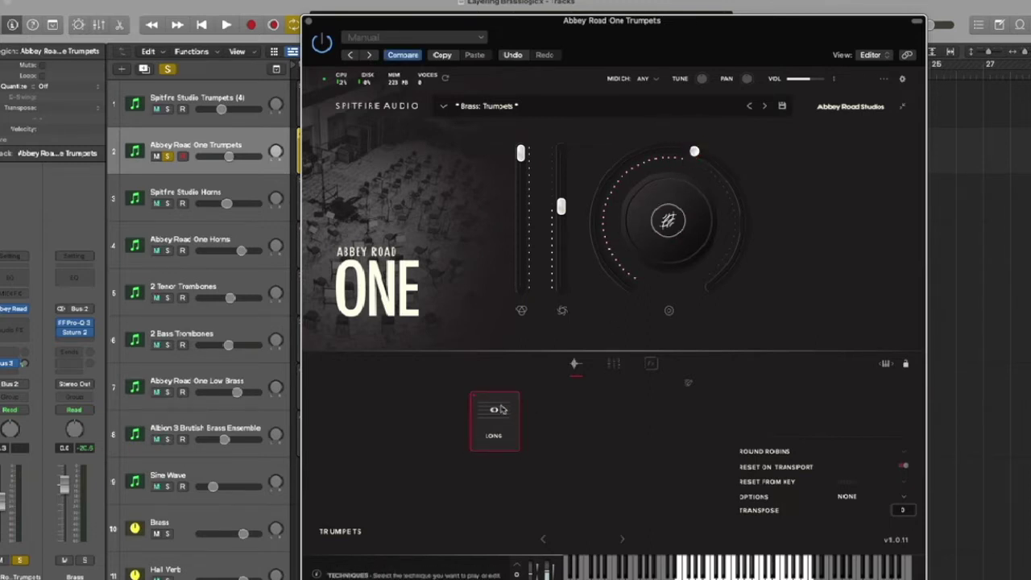
Examine the Abbey Road One Trumpets instrument's controller knobs and microphone mix, including Vint. 2, and close the plug-in.
click(652, 363)
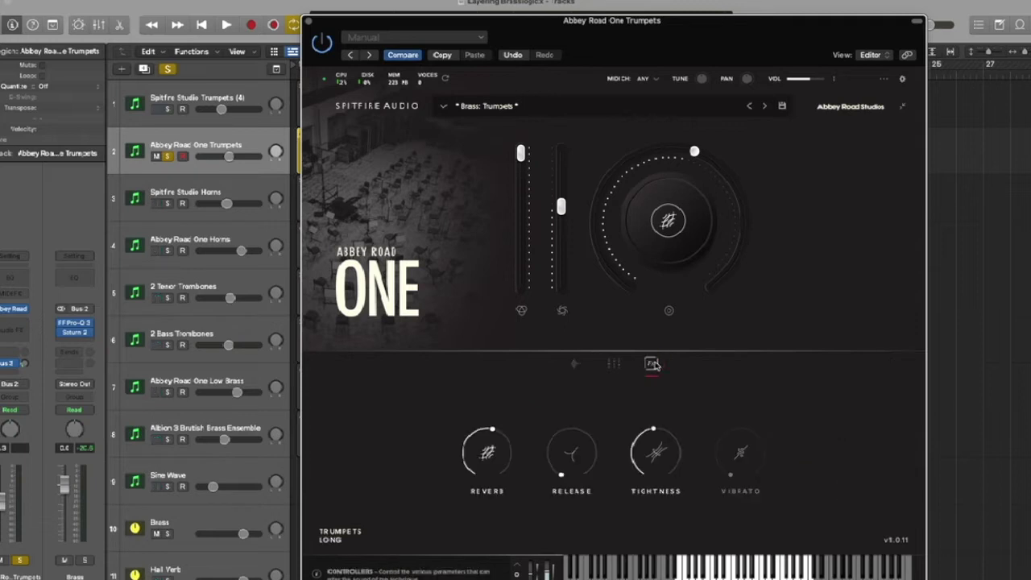
click(613, 363)
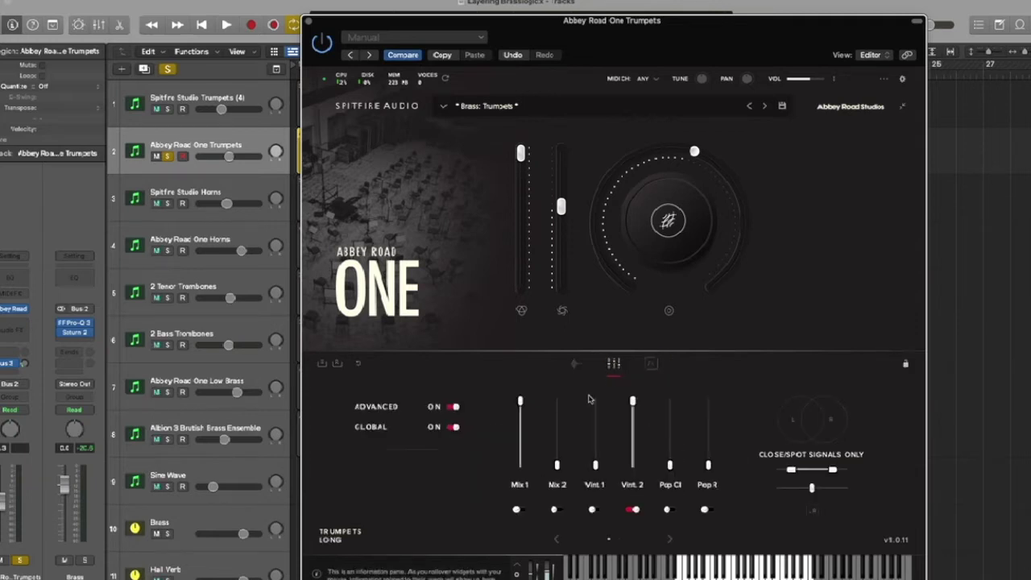
click(633, 509)
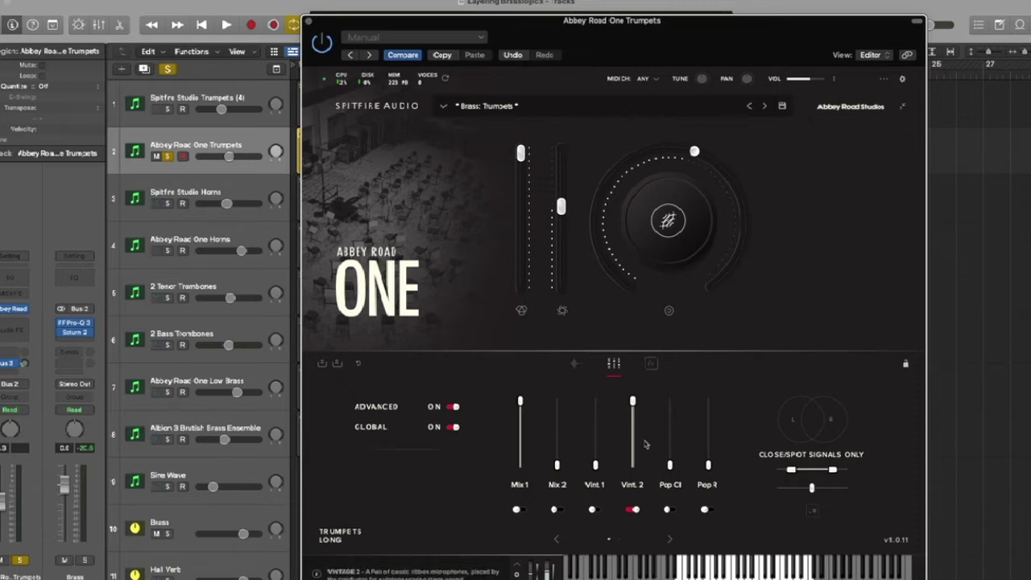
click(308, 24)
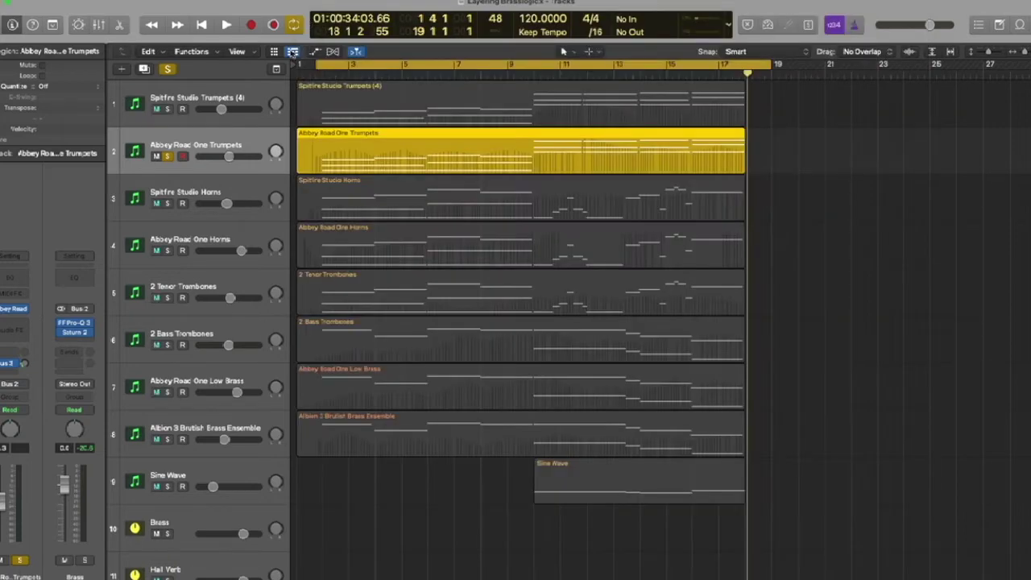
Play the soloed Abbey Road One Trumpets track through, stop playback and clear its solo.
key(space)
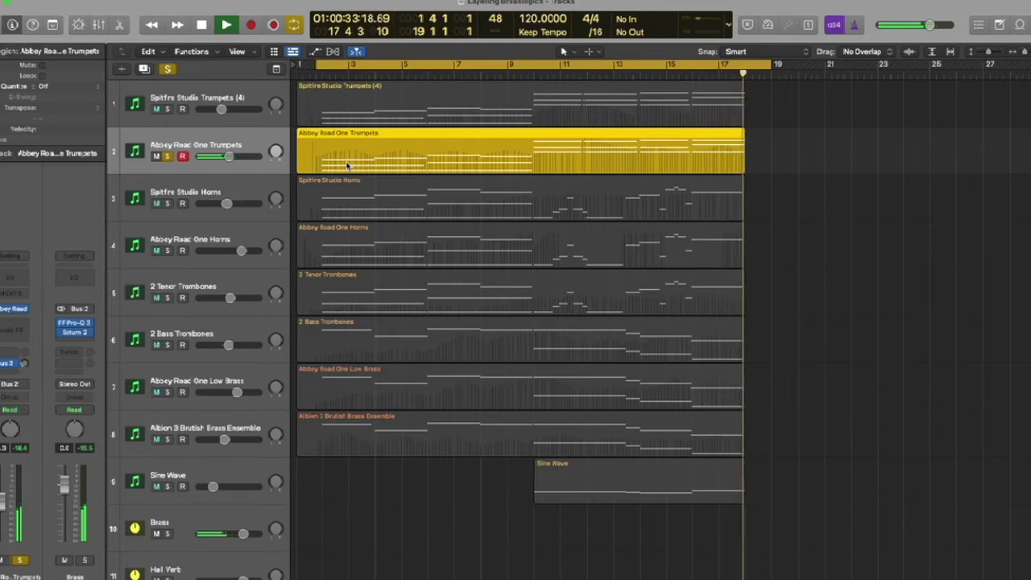
key(space)
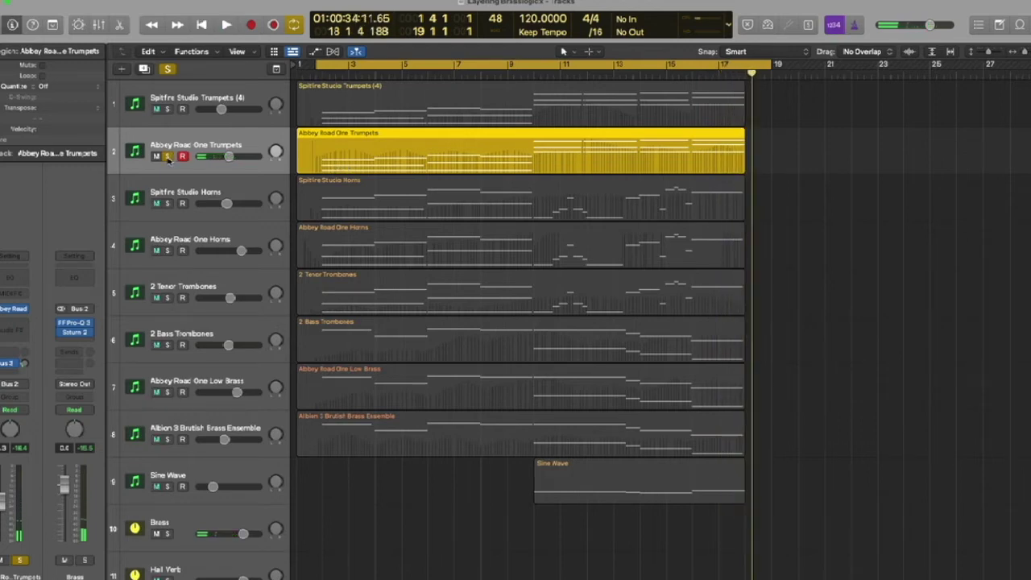
click(167, 156)
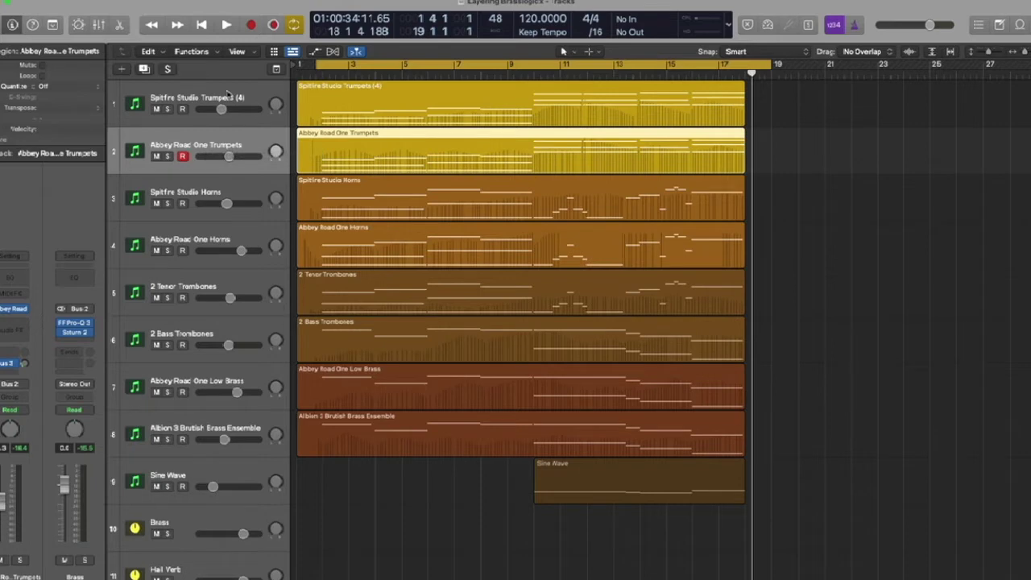
Solo the Spitfire Studio Trumpets (4) and Abbey Road One Trumpets tracks together and play both layers from the start.
click(167, 109)
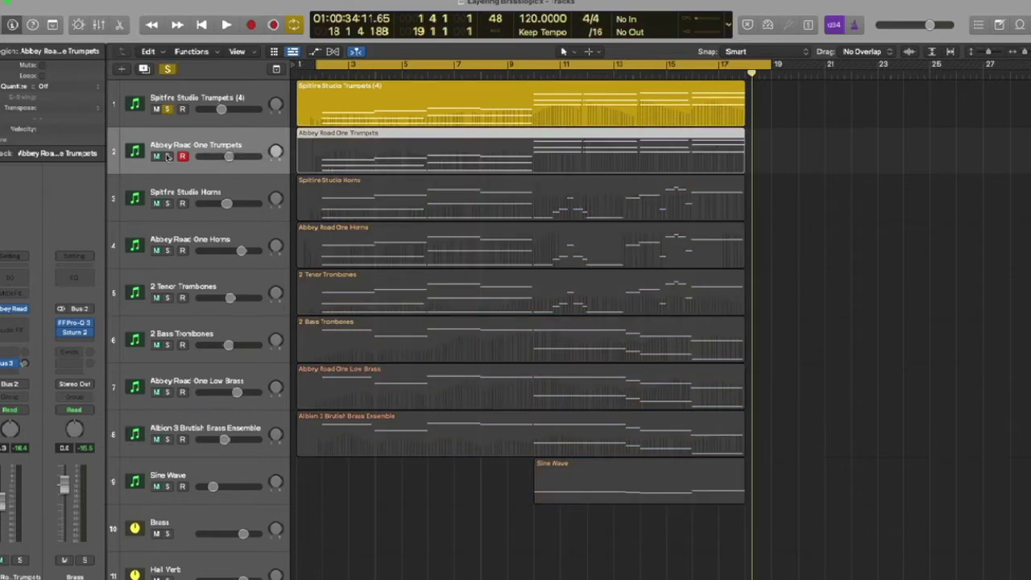
click(168, 156)
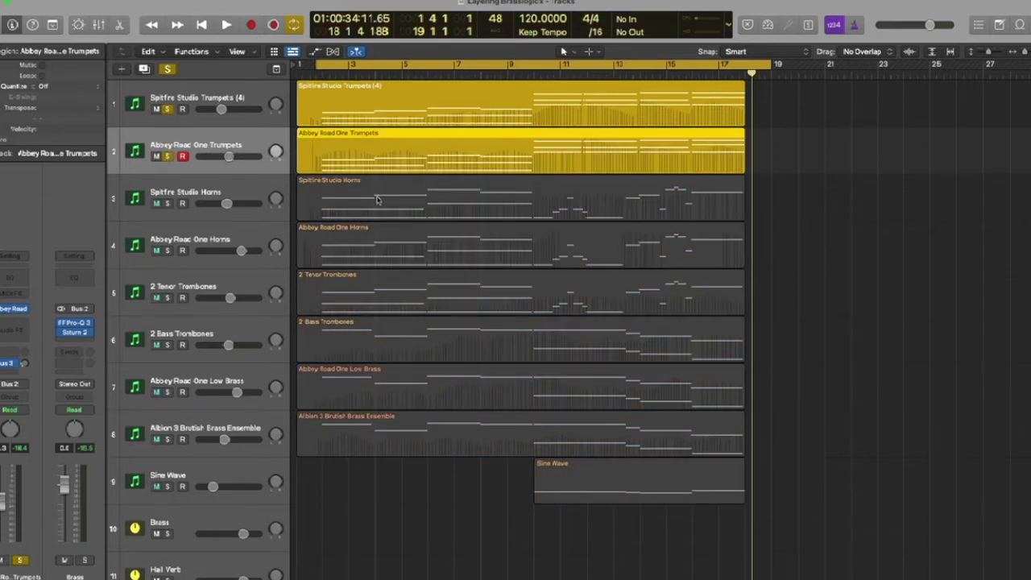
click(786, 201)
key(Return)
key(space)
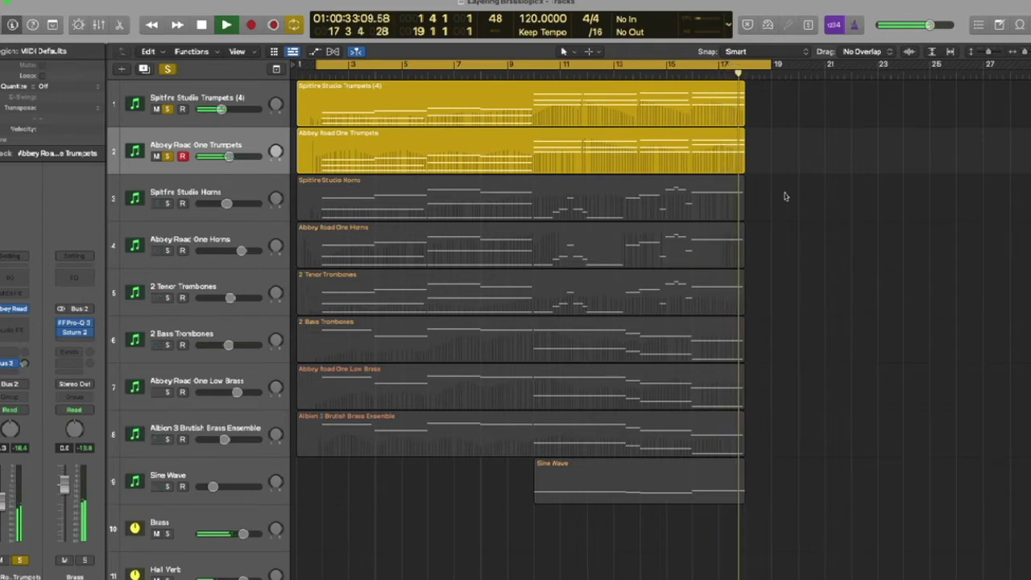
Stop playback and clear the solos on the Spitfire Studio Trumpets (4) and Abbey Road One Trumpets tracks.
key(space)
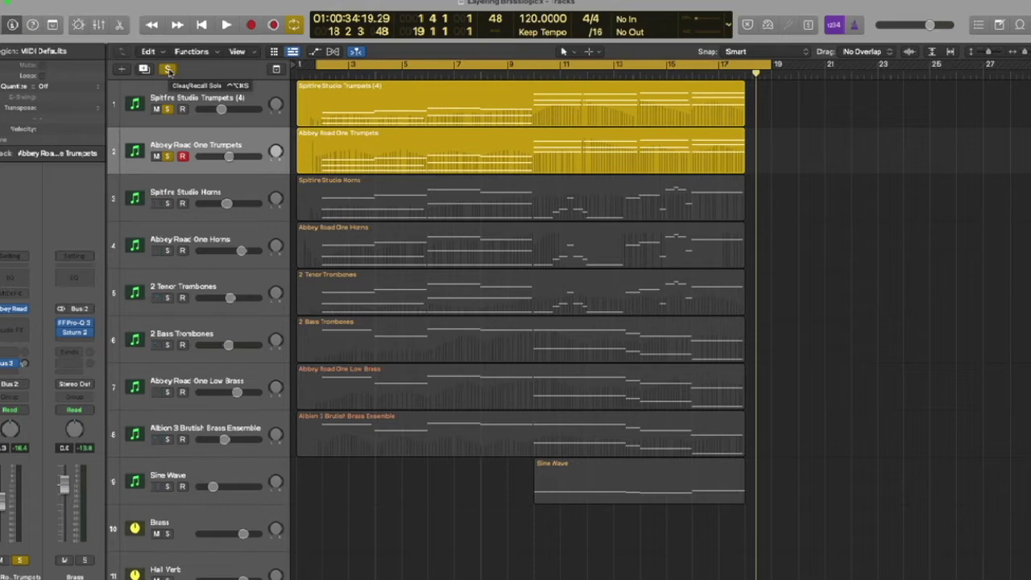
click(167, 70)
Solo the Spitfire Studio Horns track, examine the microphone mix of its two Horns a4 - Long patches in Kontakt and close the plug-in.
click(211, 187)
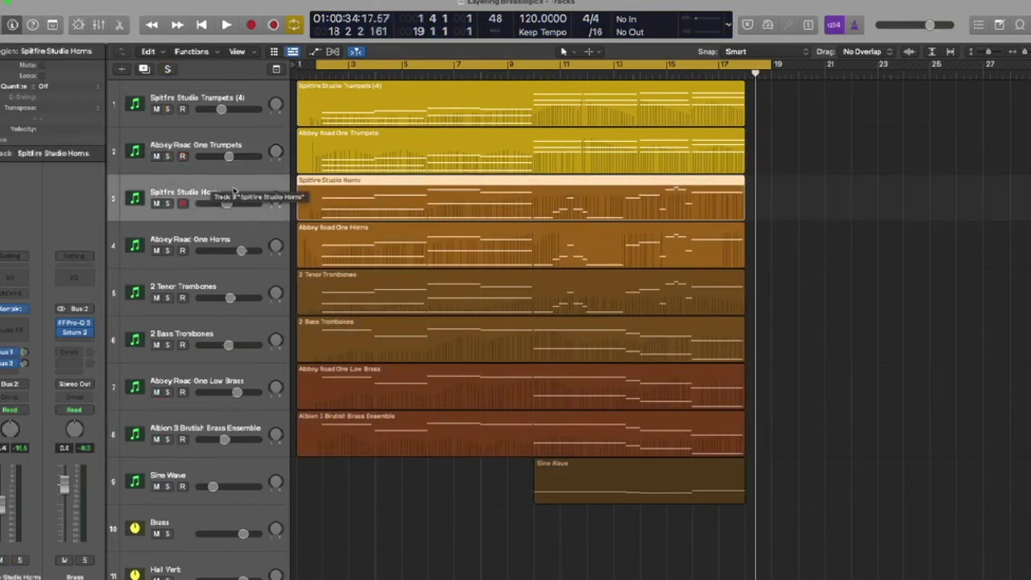
key(s)
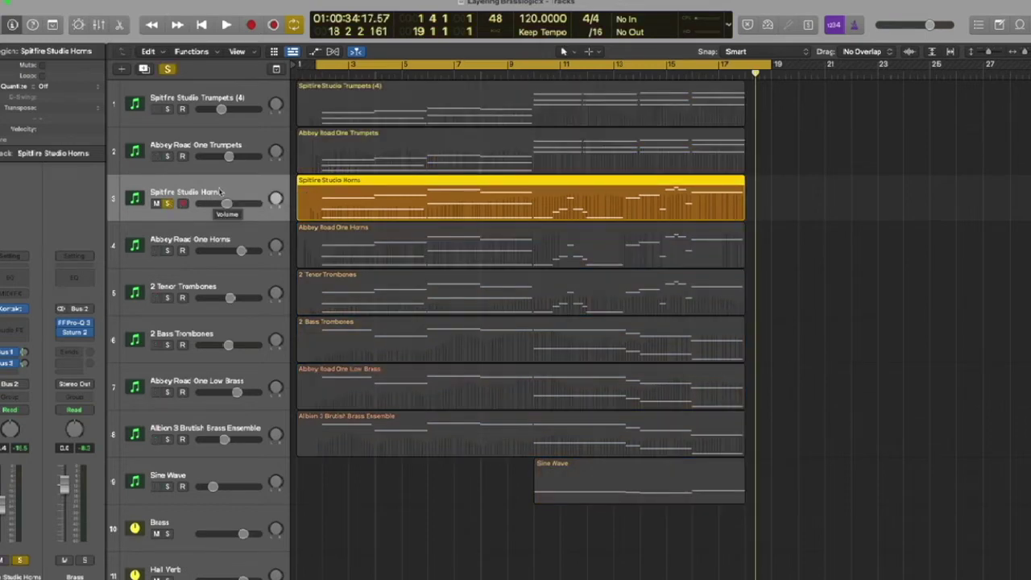
click(13, 310)
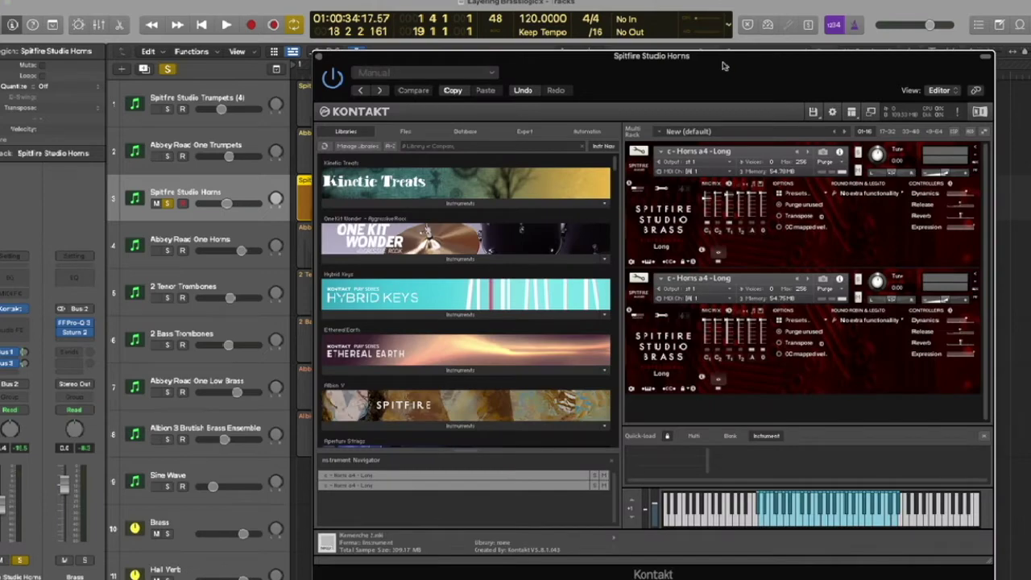
drag(722, 65, 554, 61)
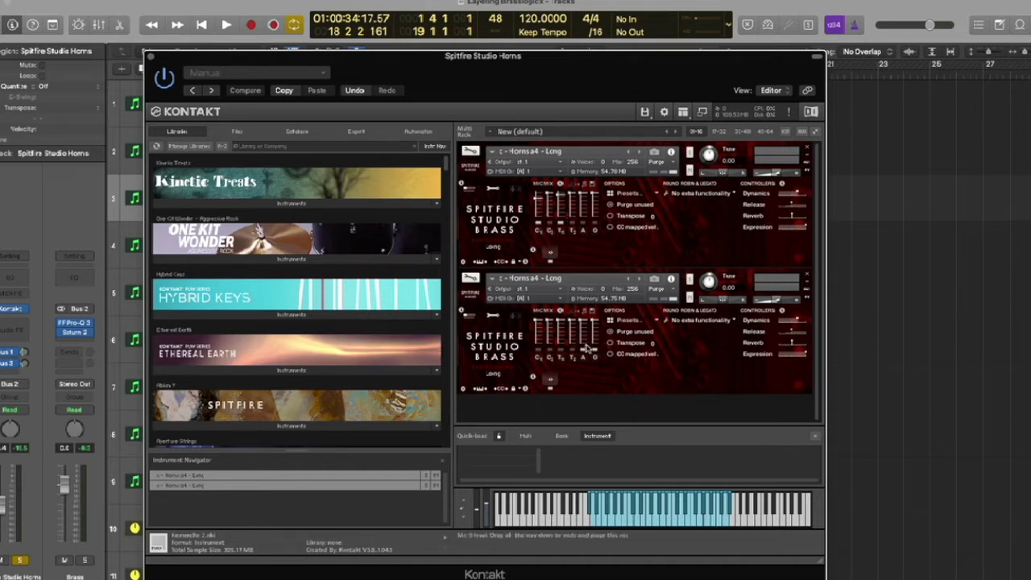
click(150, 57)
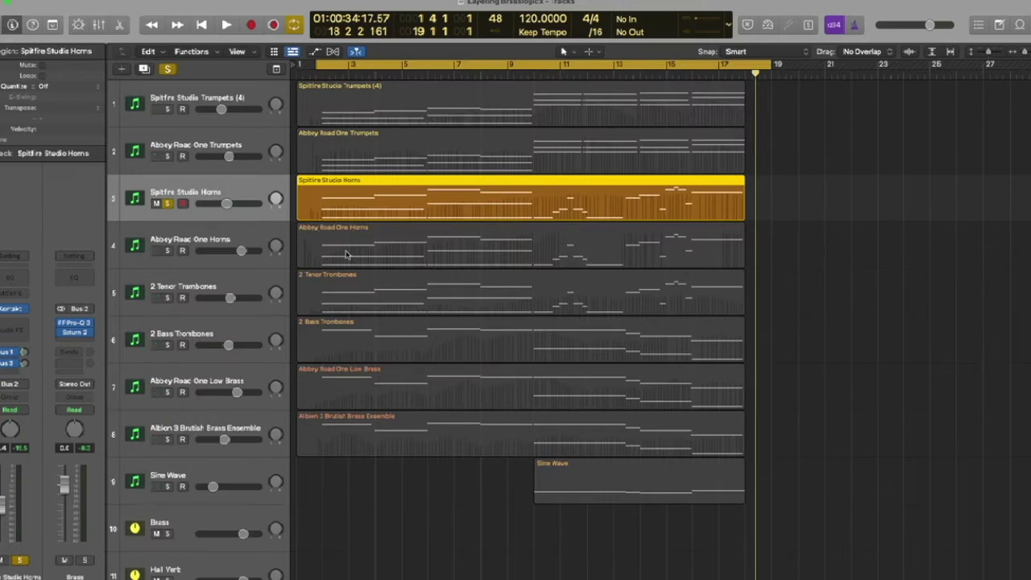
Play the soloed Spitfire Studio Horns track through, stop playback and clear its solo.
key(space)
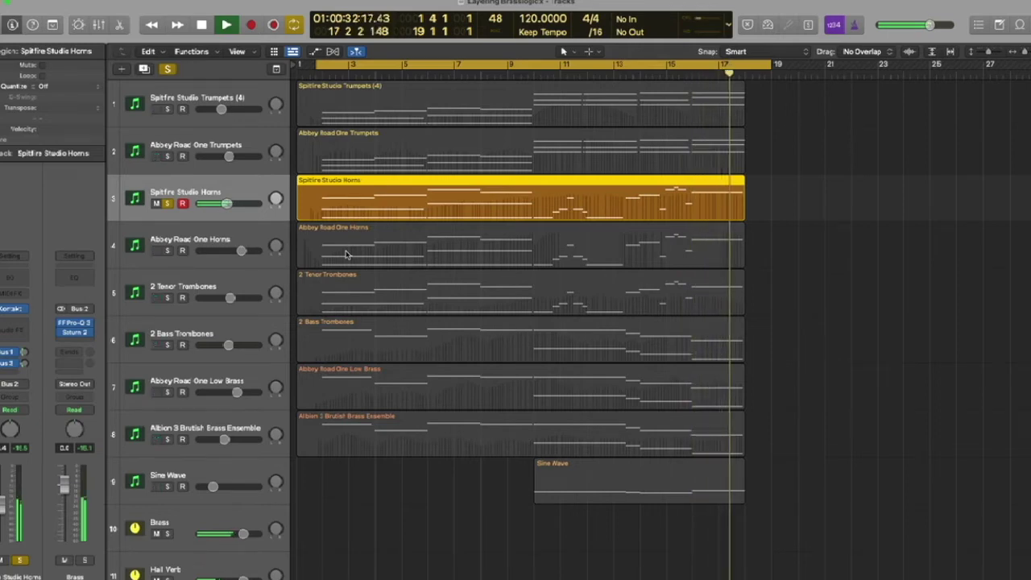
key(space)
key(super+a)
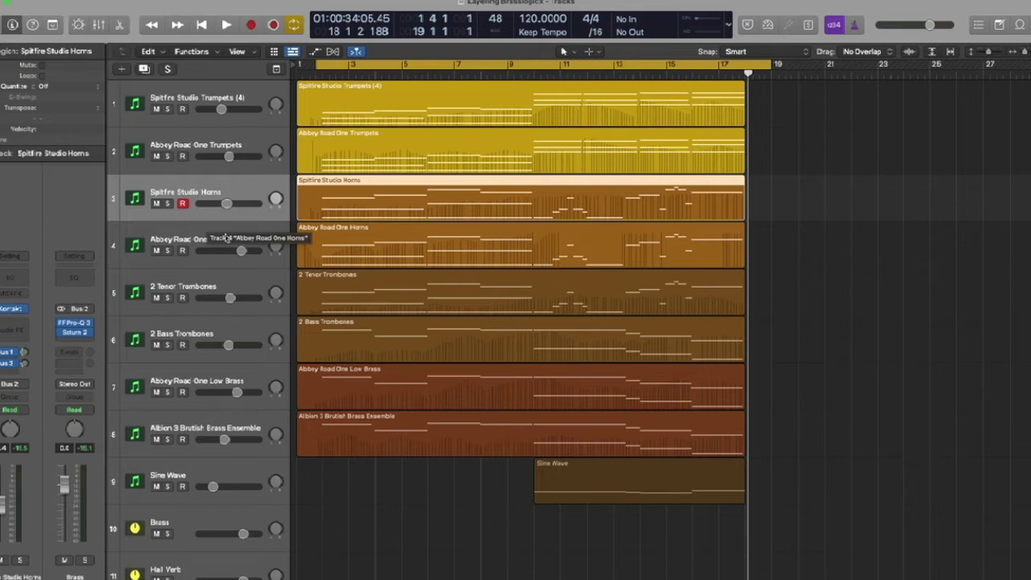
Solo the Abbey Road One Horns track, examine Mix 1 in its instrument's signal mixer and close the plug-in.
click(168, 250)
click(208, 246)
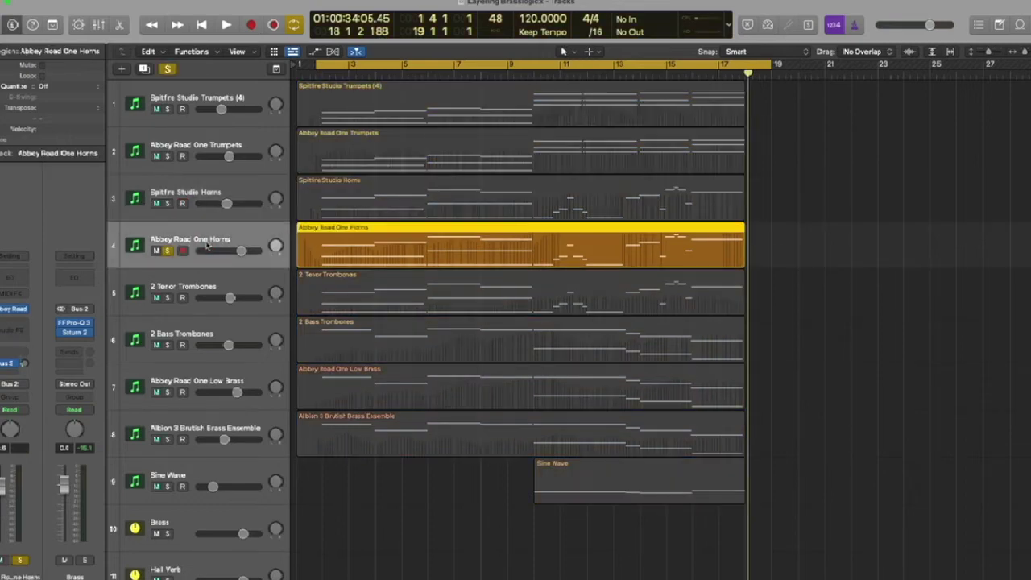
key(v)
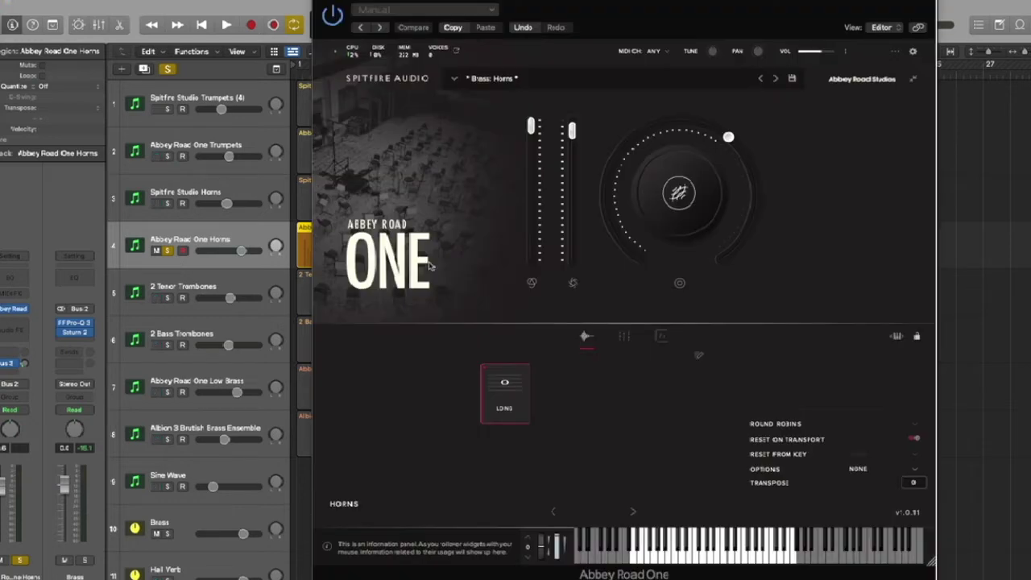
click(624, 337)
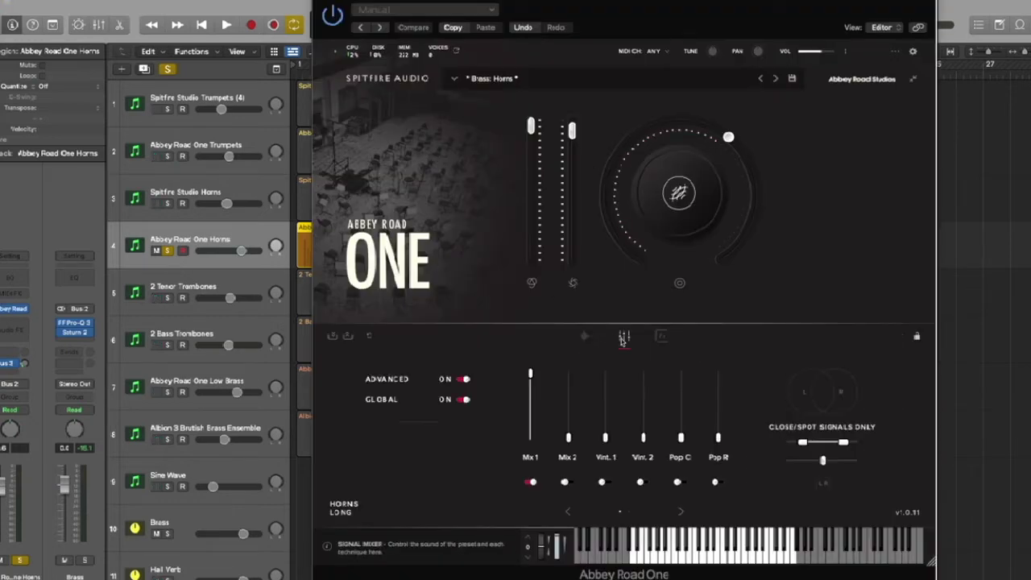
click(531, 482)
mouse_move(536, 405)
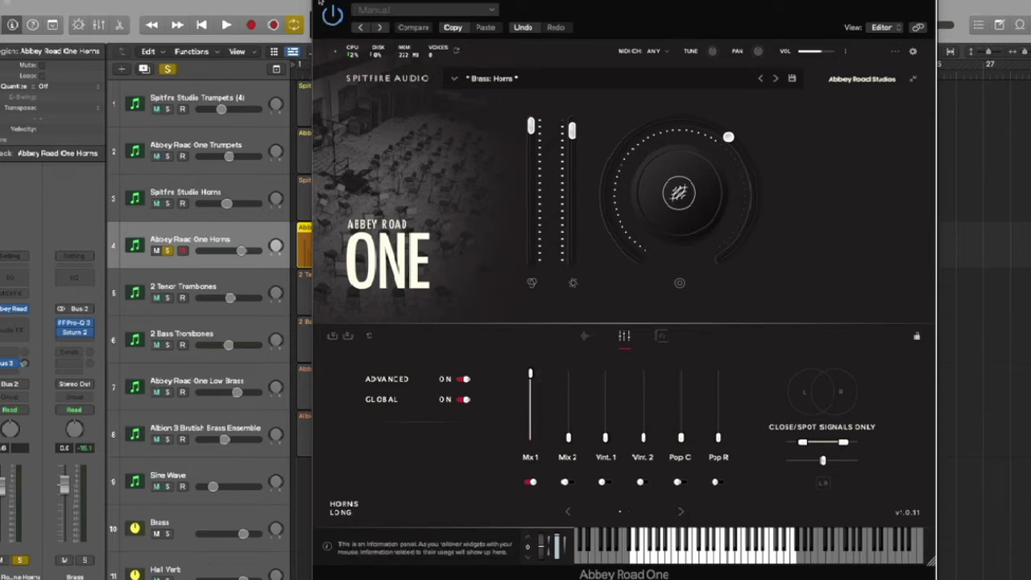
click(321, 4)
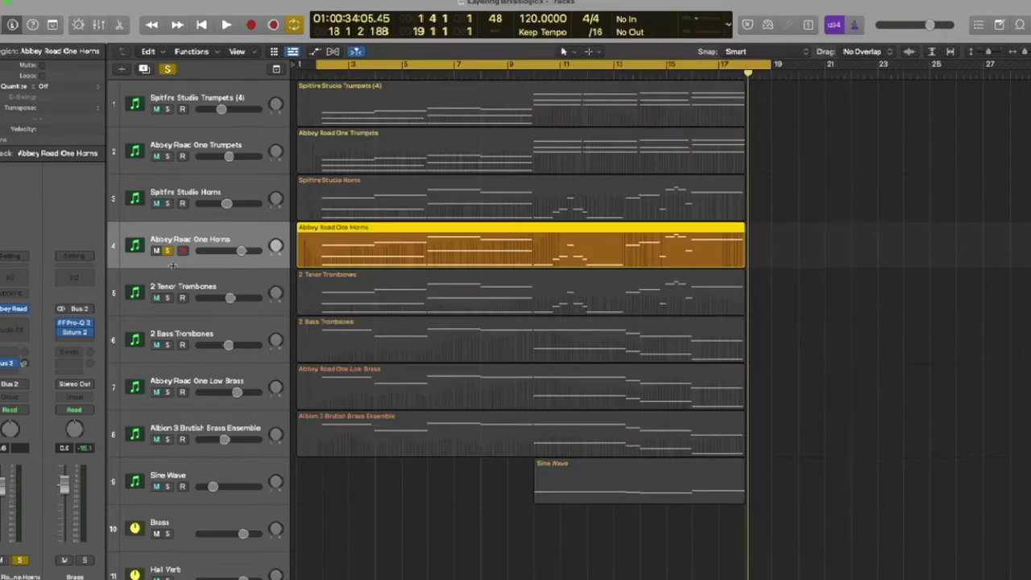
Play the soloed Abbey Road One Horns track through, stop playback and clear its solo.
key(space)
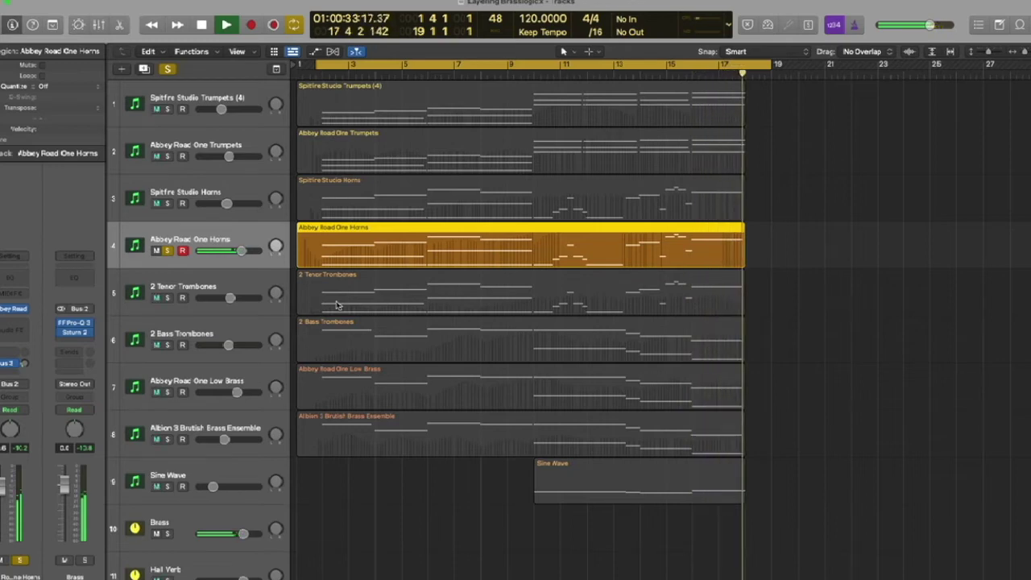
key(space)
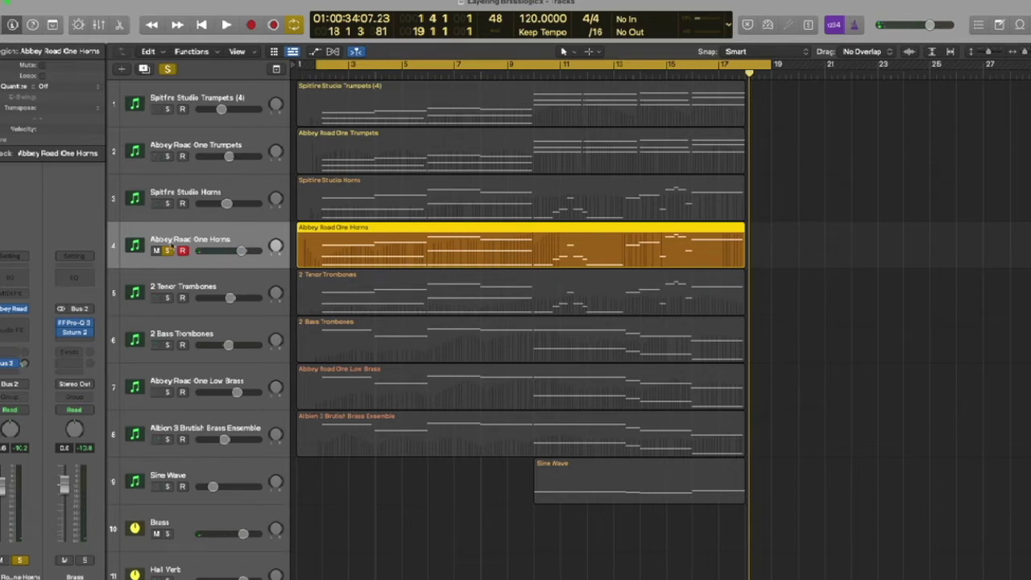
click(167, 250)
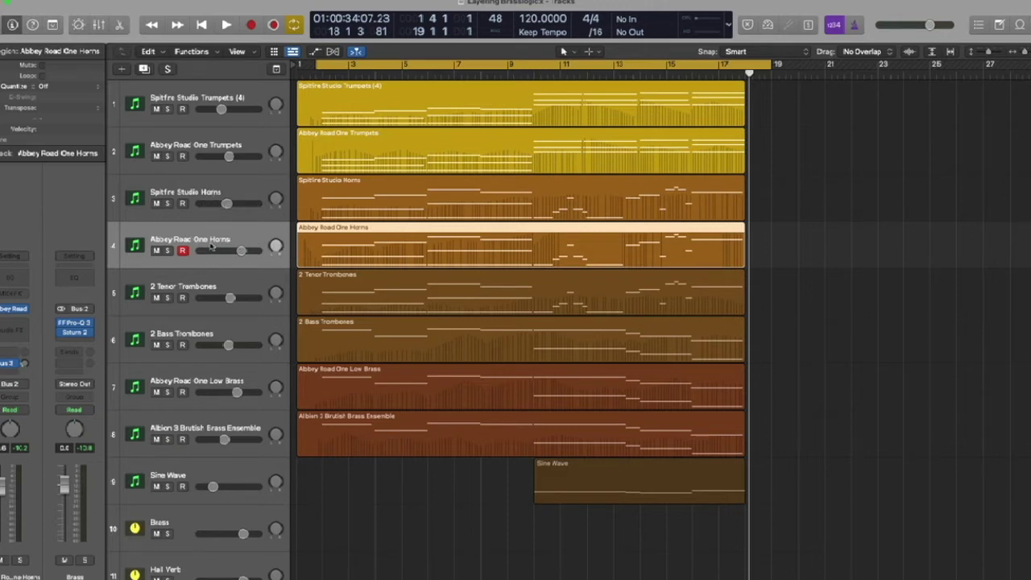
Solo the Spitfire Studio Horns and Abbey Road One Horns tracks together, play both layers from the start and stop playback.
click(167, 203)
click(168, 251)
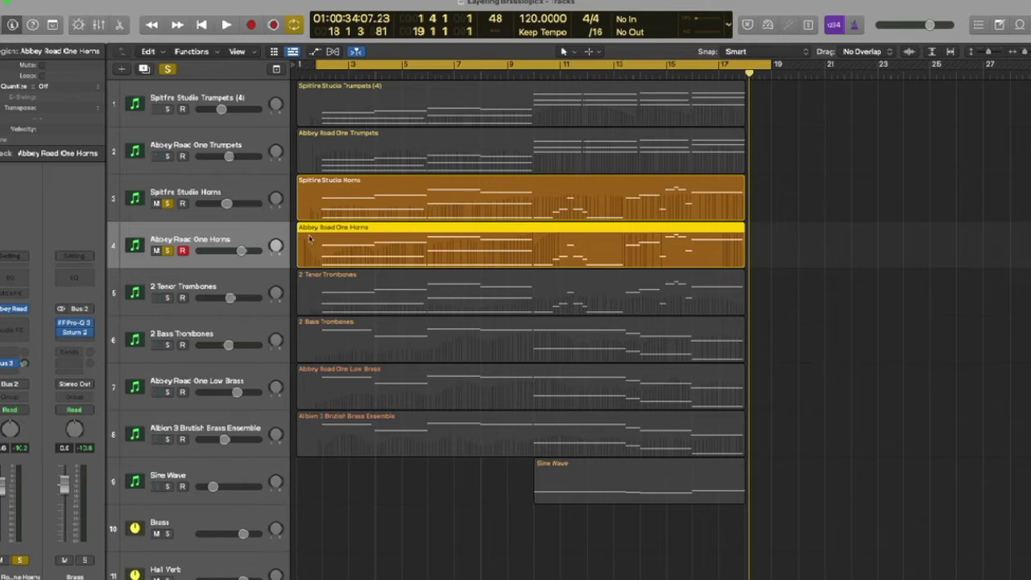
key(Return)
key(space)
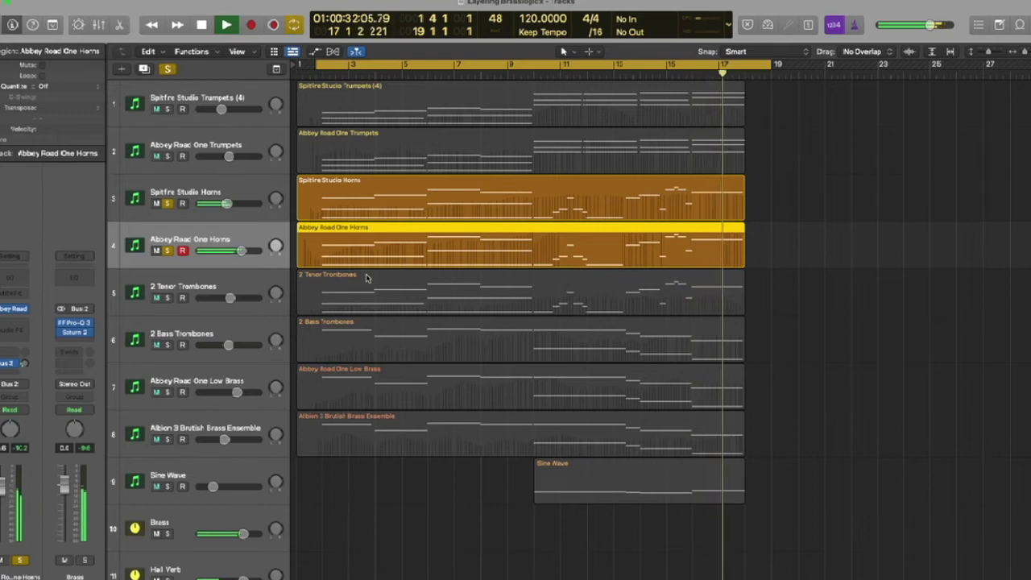
key(space)
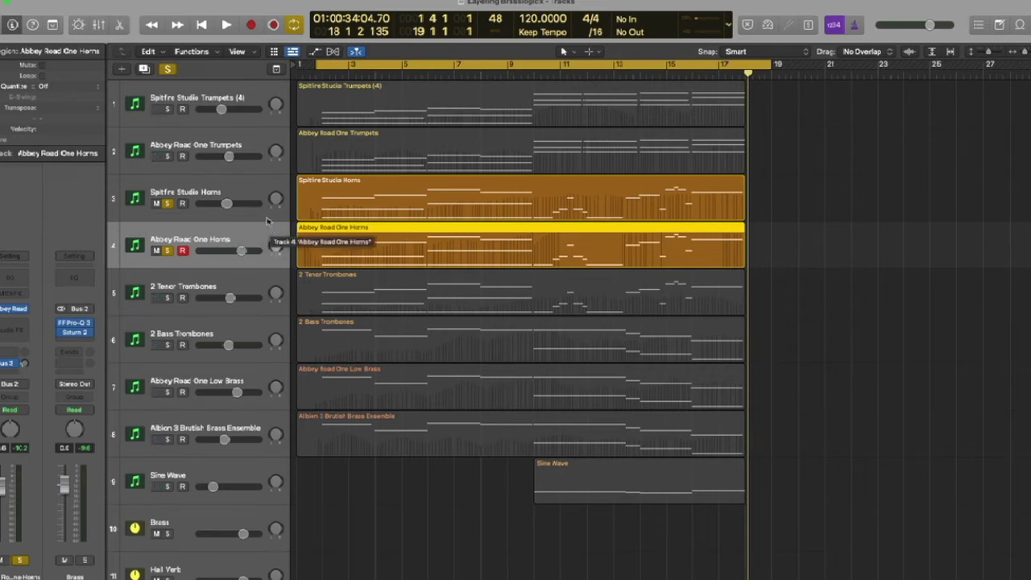
Select the Spitfire Studio Horns track and clear the solos on both horn tracks.
click(247, 195)
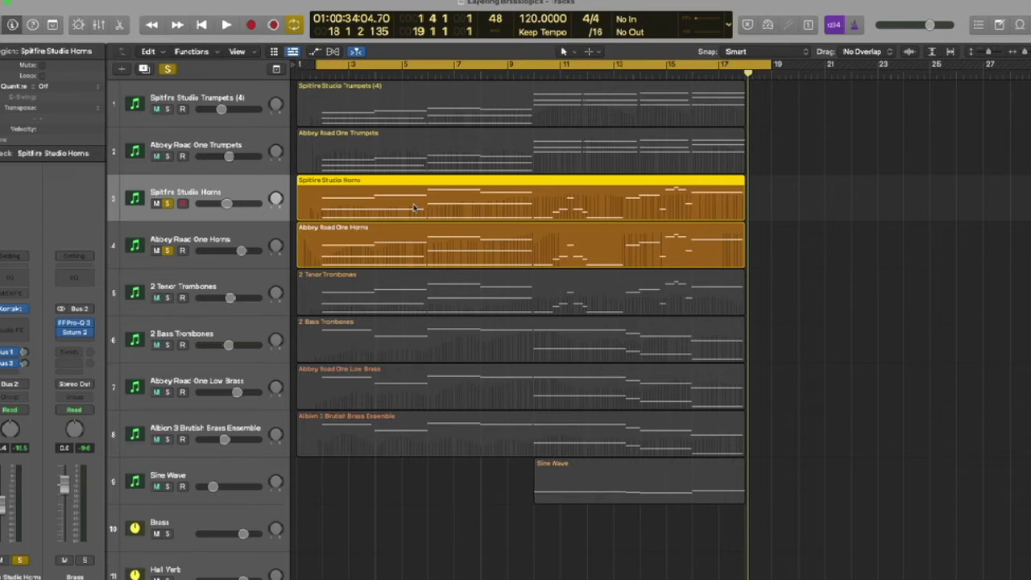
click(170, 204)
click(167, 251)
Solo the 2 Tenor Trombones track, examine the microphone mix of its Tenor Trombones a2 - Long patch in Kontakt and close the plug-in.
click(230, 286)
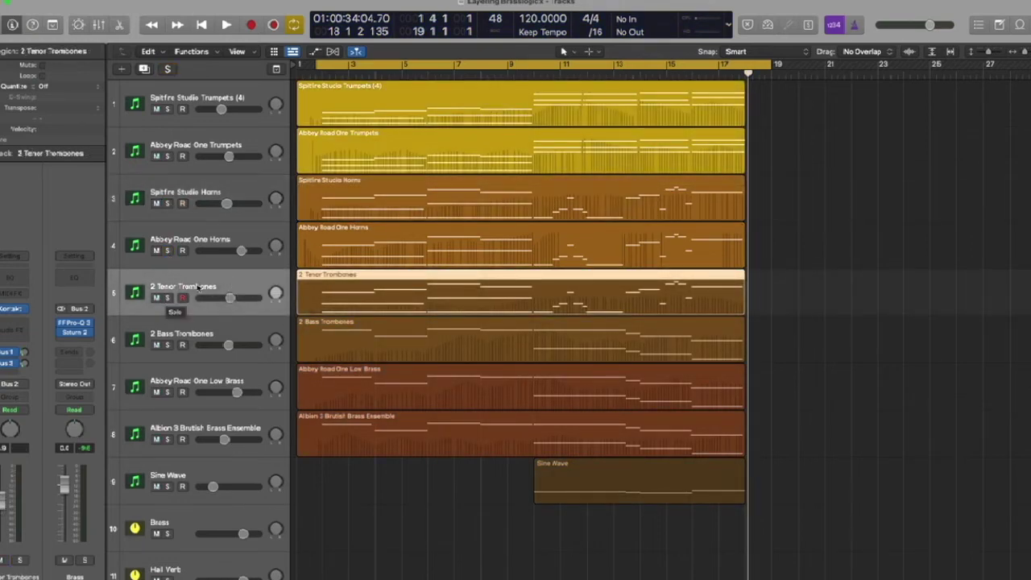
click(167, 299)
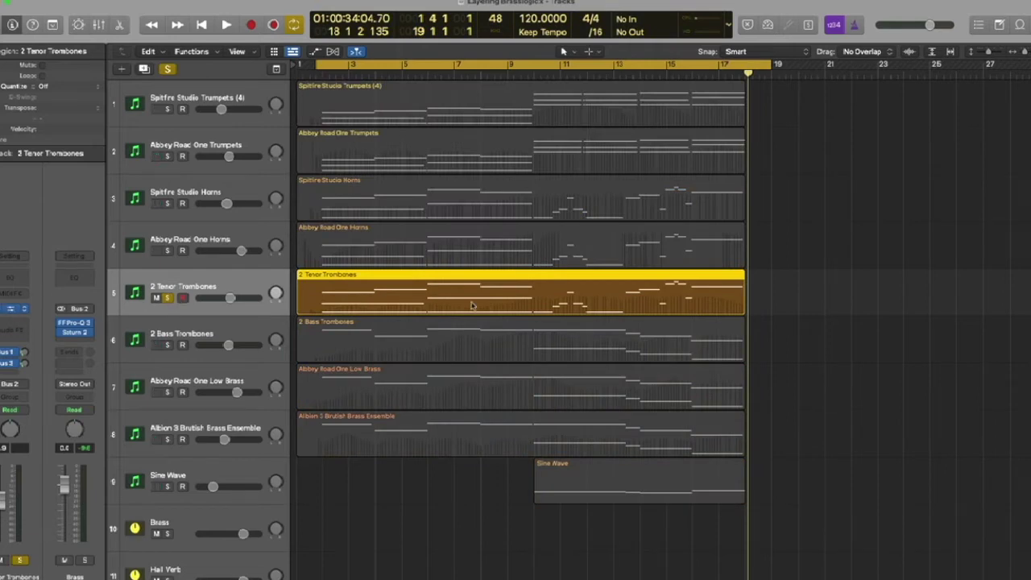
key(v)
drag(706, 59, 597, 63)
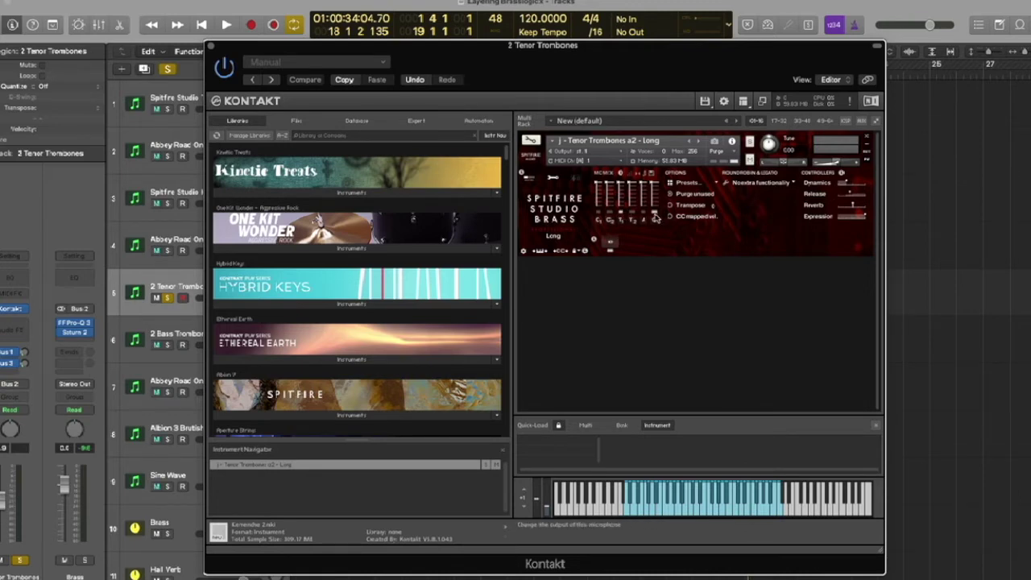
click(212, 48)
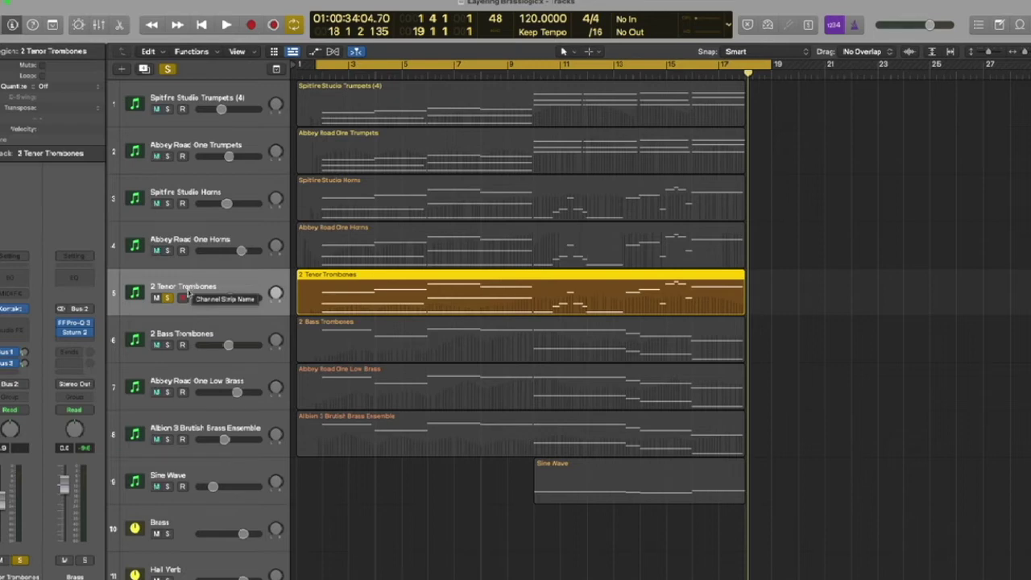
Play the soloed 2 Tenor Trombones track through, stop playback and clear its solo.
key(space)
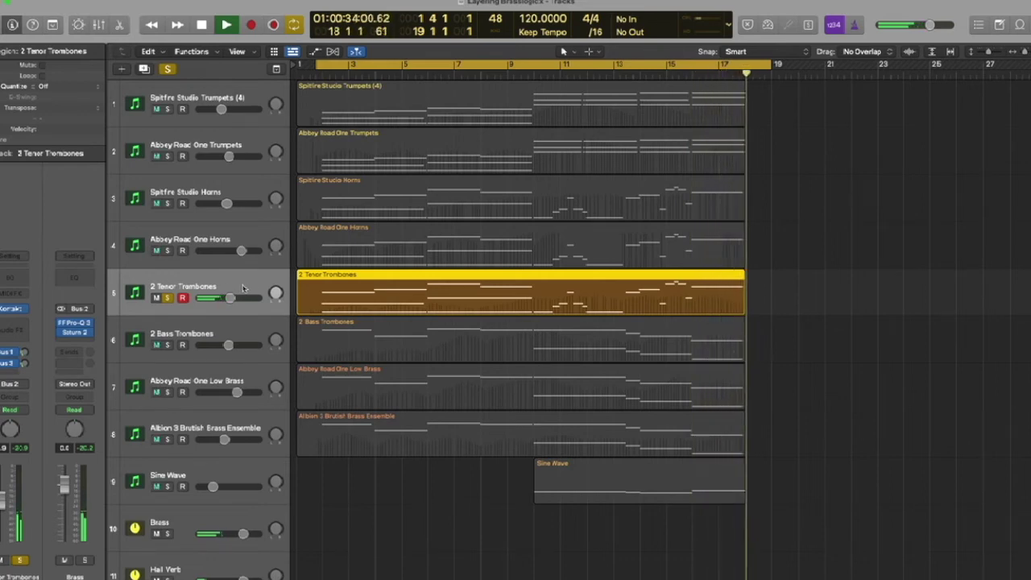
key(space)
click(168, 298)
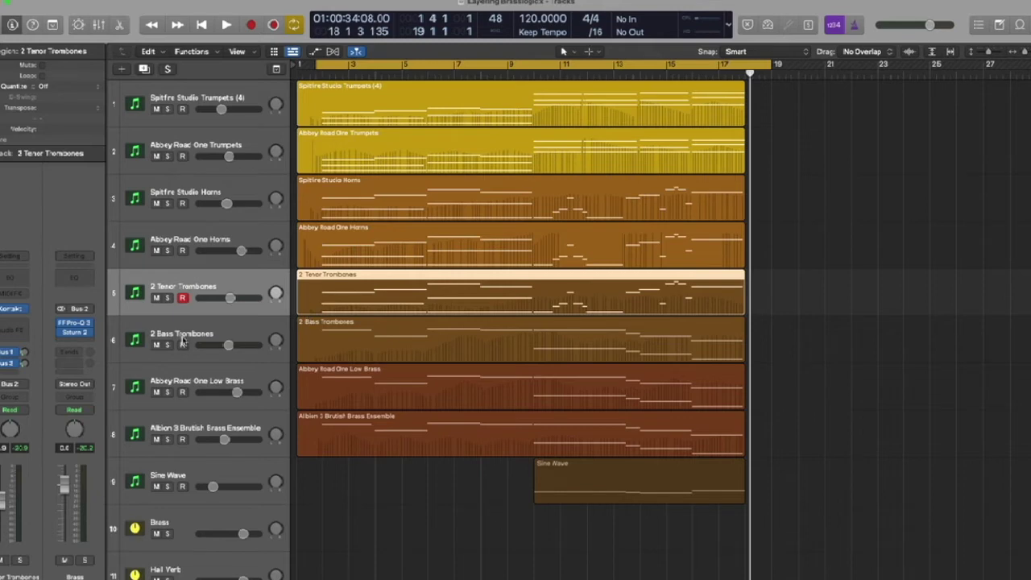
Select the 2 Bass Trombones track, examine the microphone mix of its Bass Trombones a2 - Long patch in Kontakt and close the plug-in.
click(180, 333)
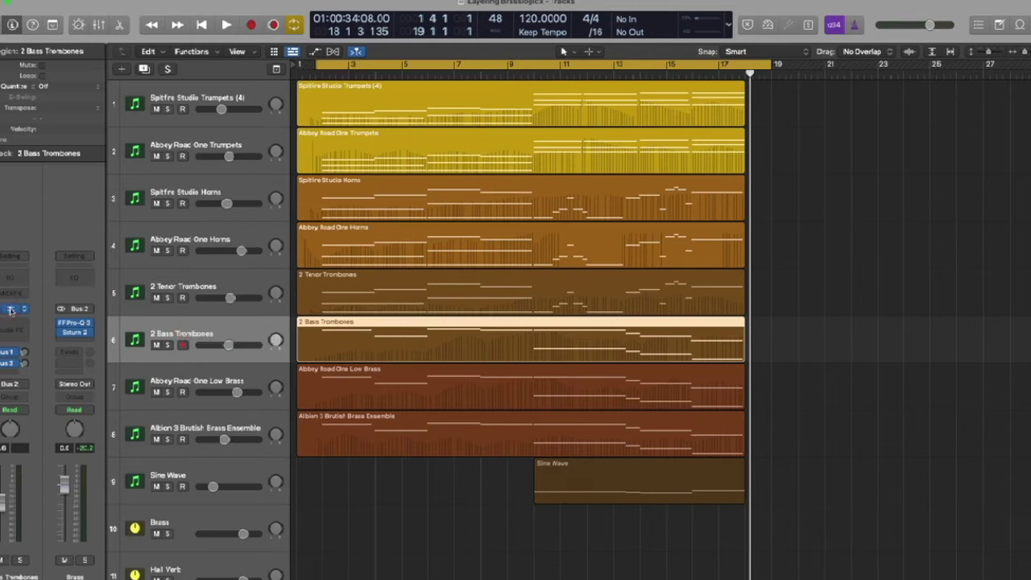
key(v)
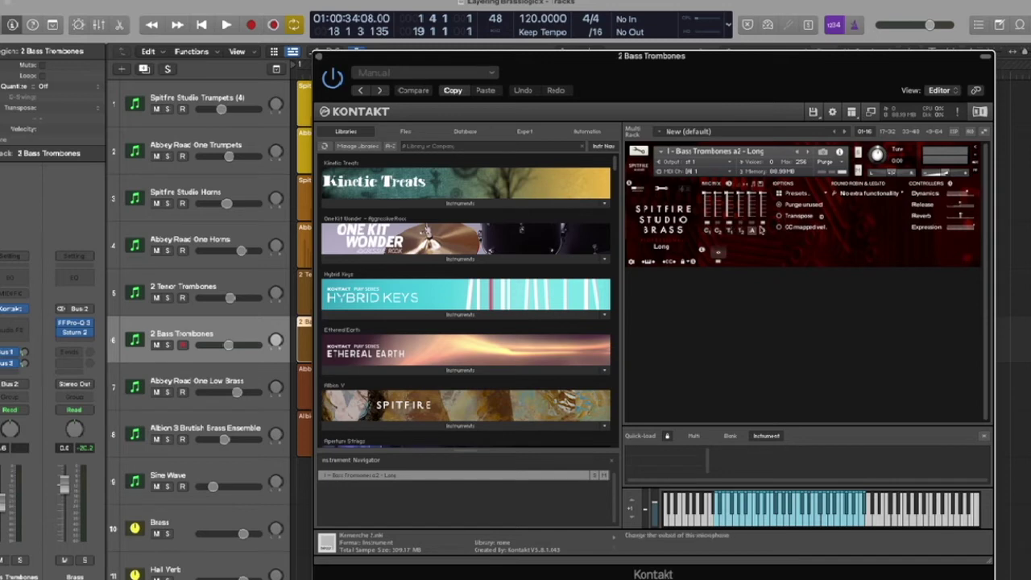
click(318, 58)
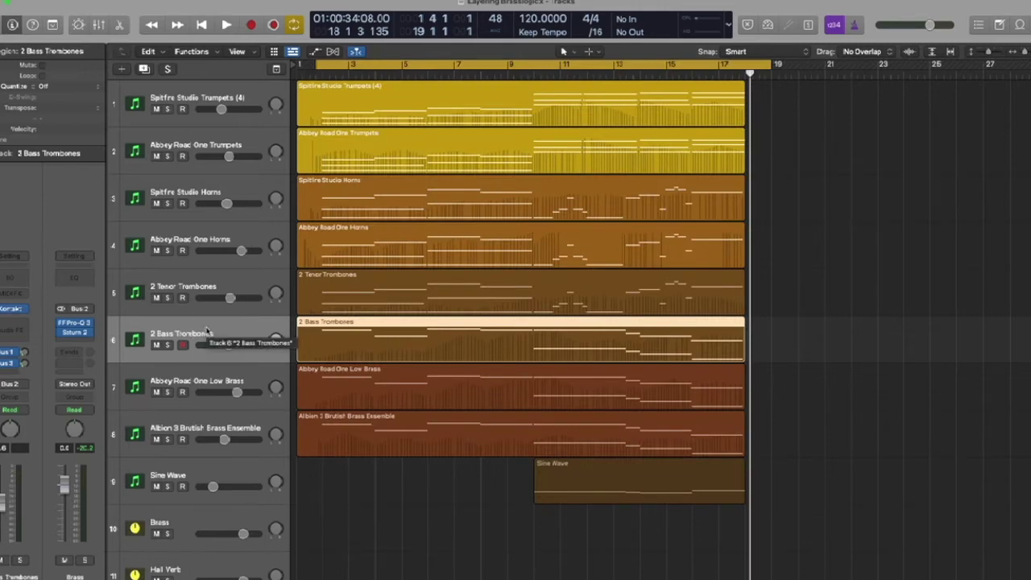
Solo the 2 Bass Trombones track, play it through, stop playback and clear its solo.
click(168, 344)
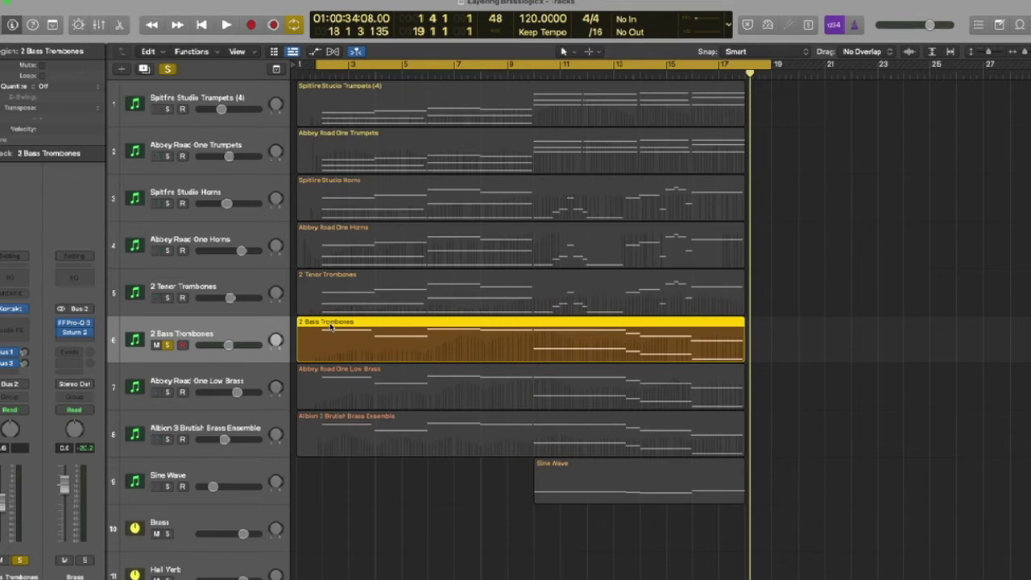
key(space)
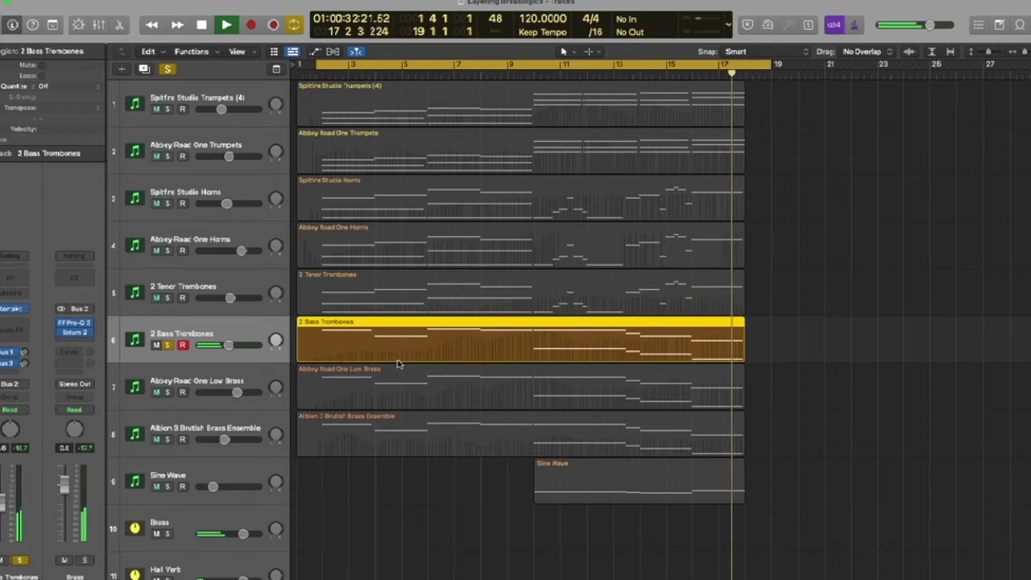
key(space)
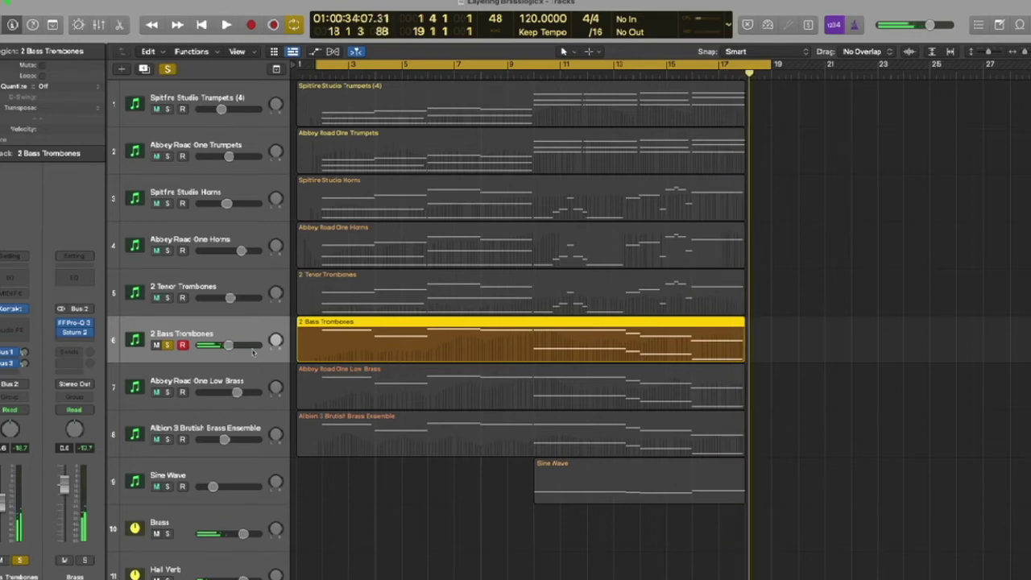
click(168, 345)
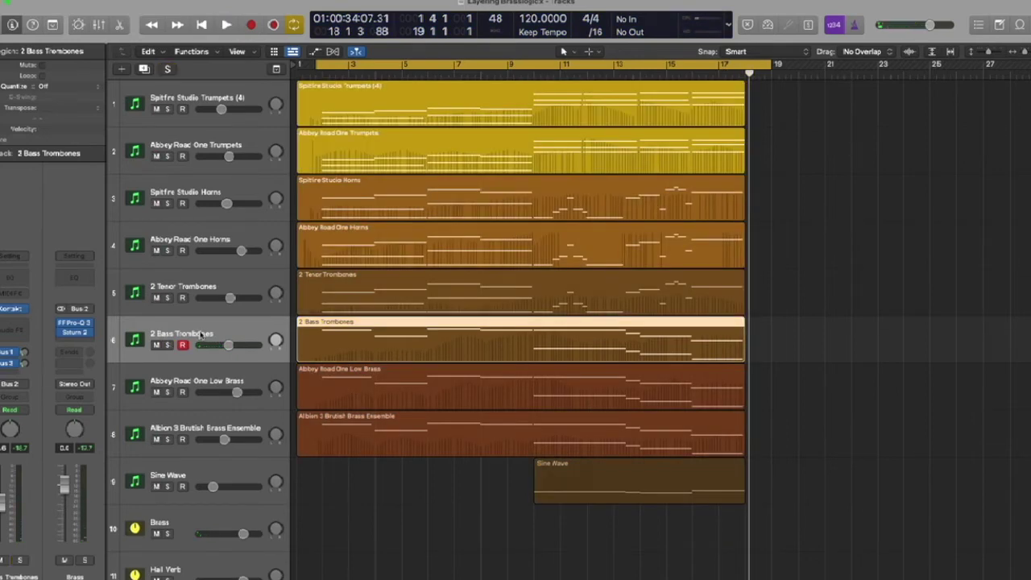
Select the Abbey Road One Low Brass track, examine the microphone mix of its Low Brass Long patch and close the plug-in.
scroll(200, 334, down, 1)
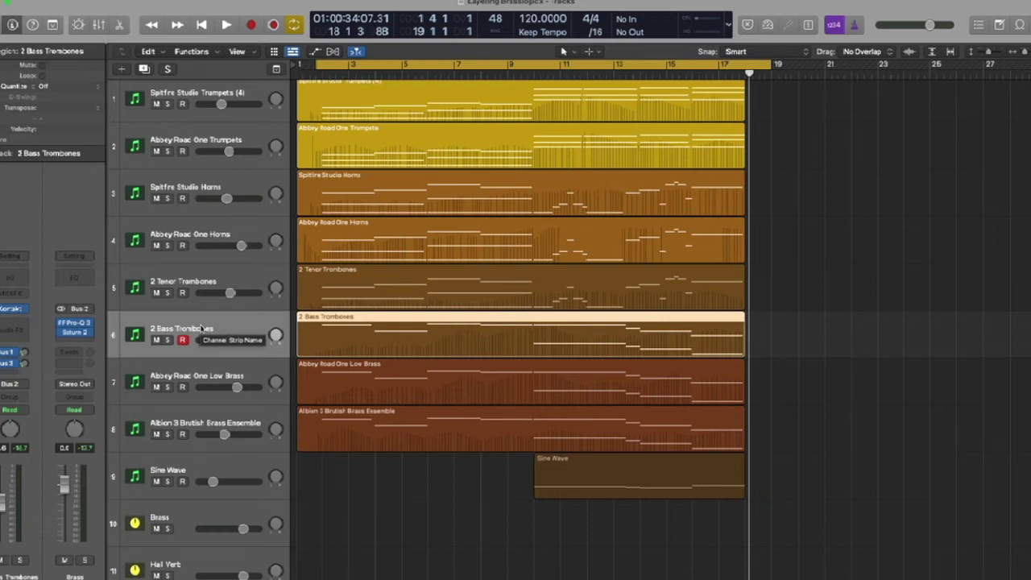
click(209, 379)
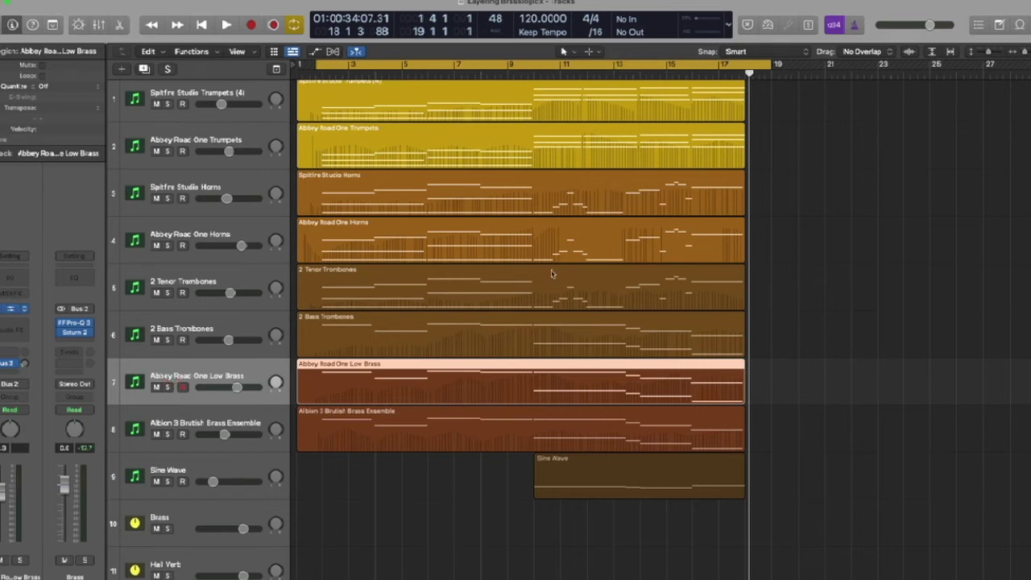
key(v)
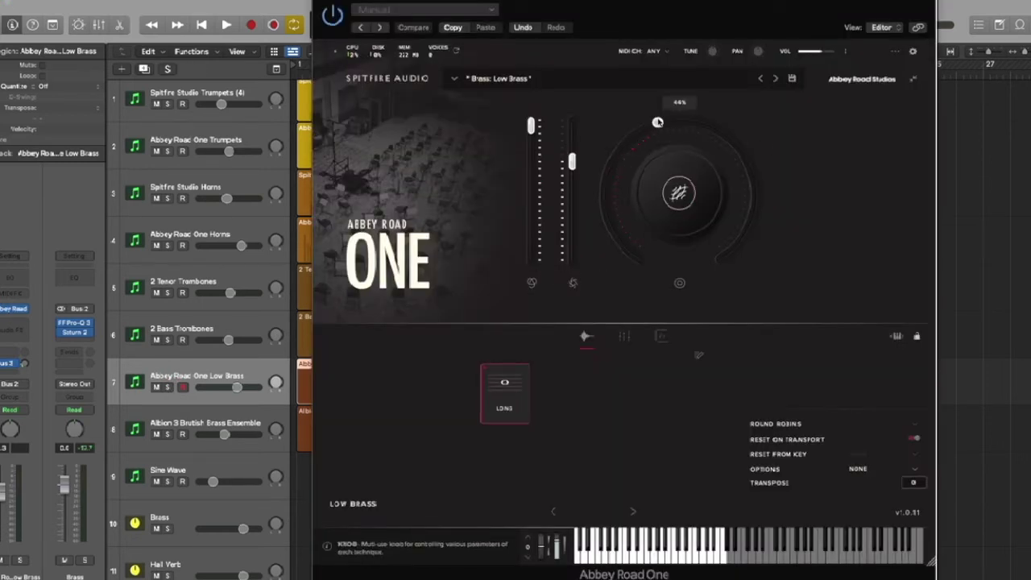
click(624, 336)
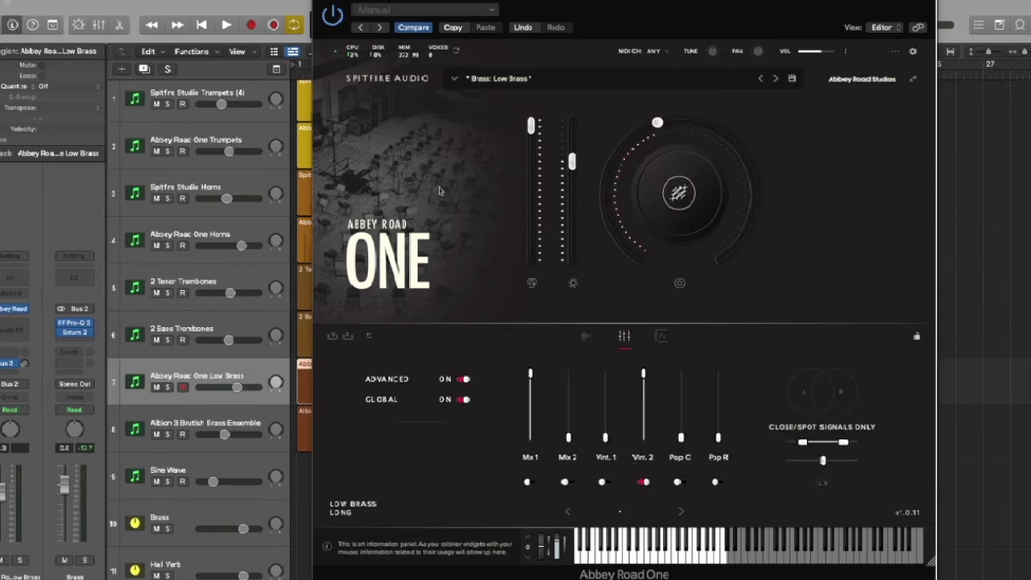
click(319, 5)
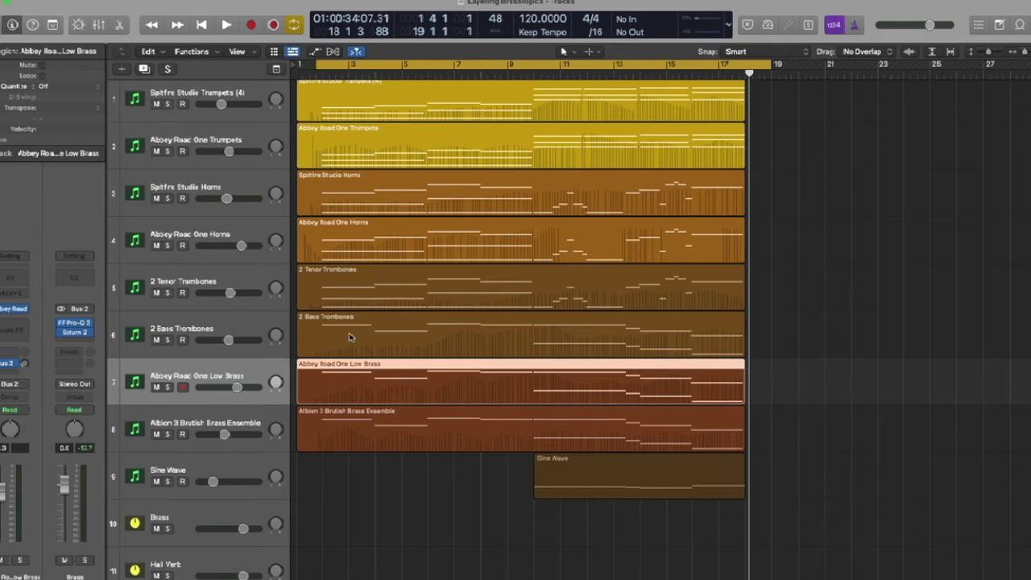
Solo the Abbey Road One Low Brass track, play it through, stop playback and clear its solo.
click(218, 323)
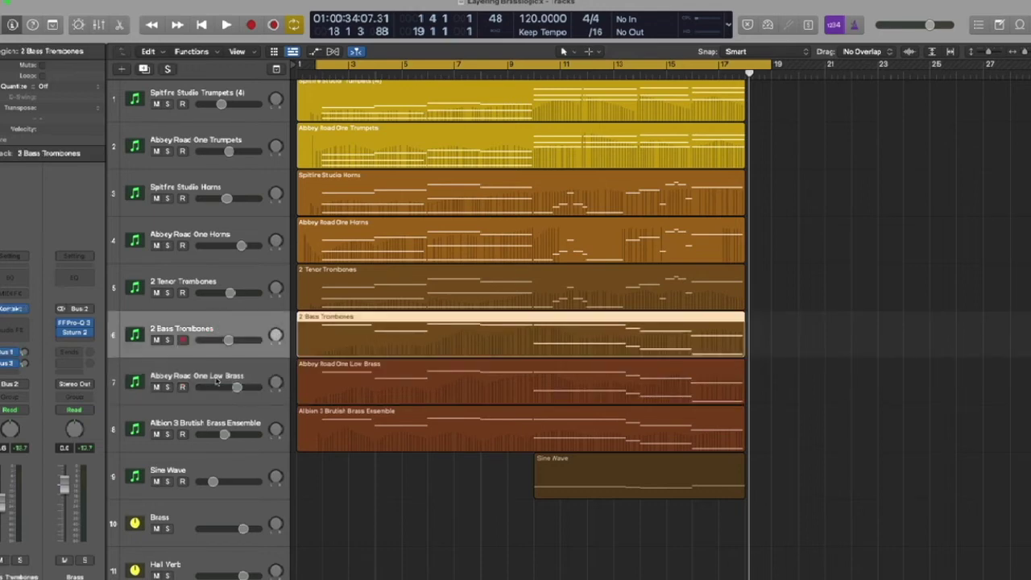
click(214, 374)
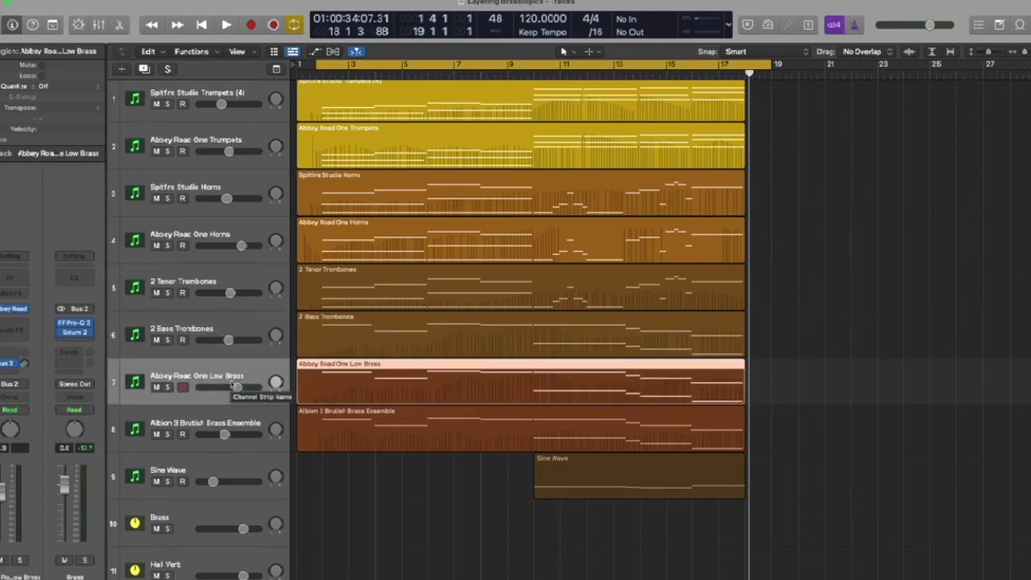
click(168, 389)
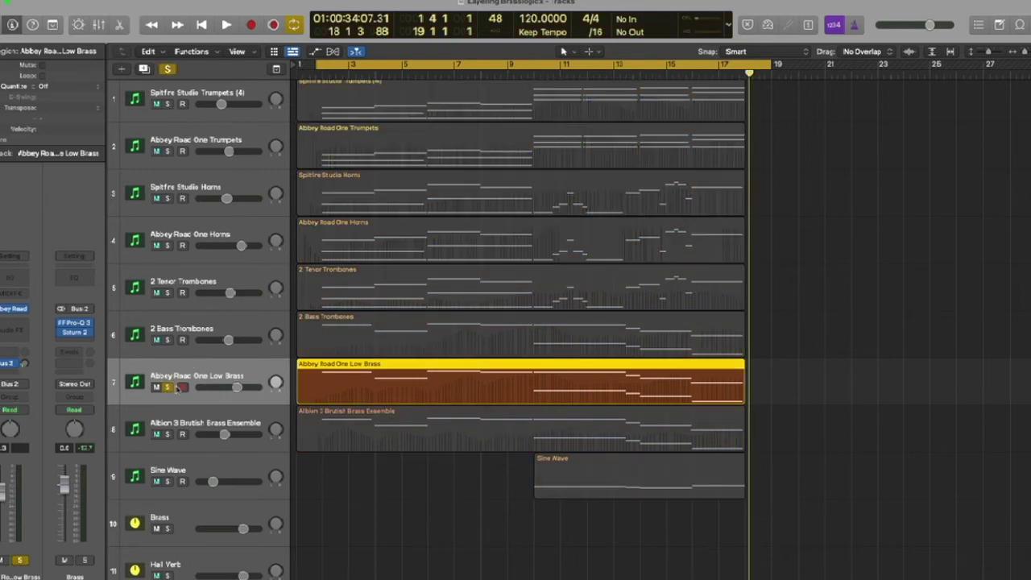
key(space)
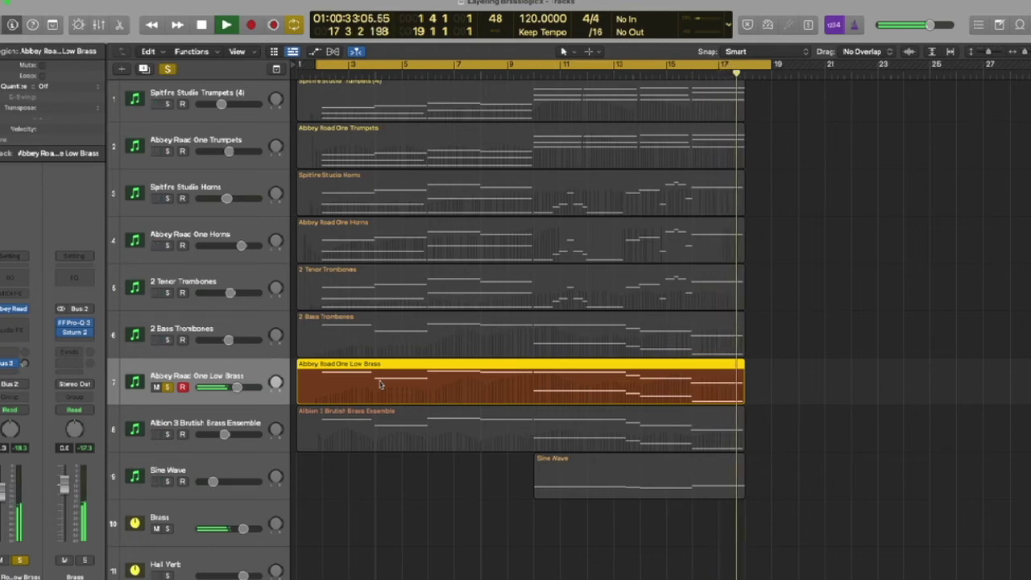
key(space)
click(167, 387)
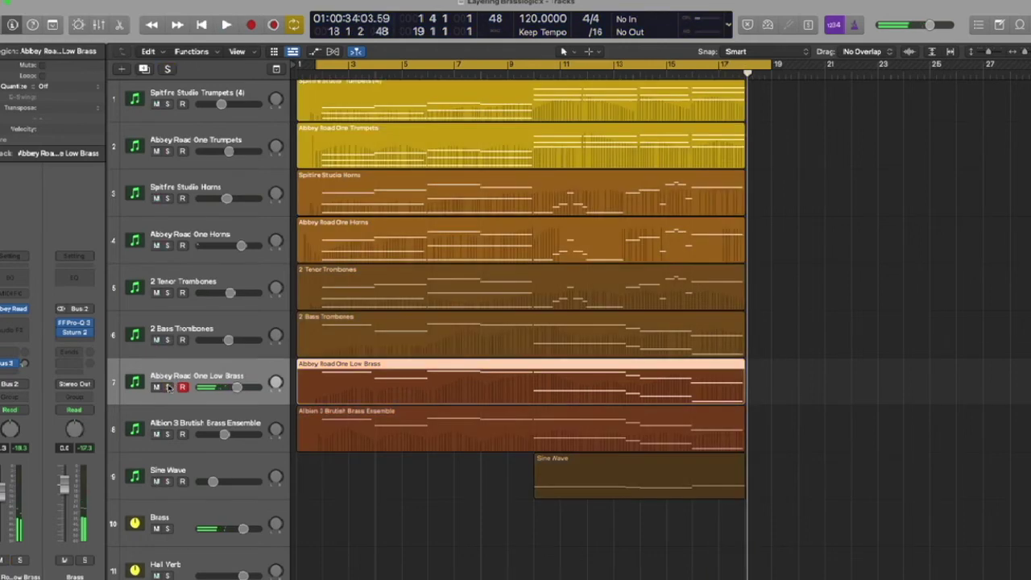
Solo the Albion 3 Brutish Brass Ensemble track, play it through, stop playback and clear its solo.
click(205, 420)
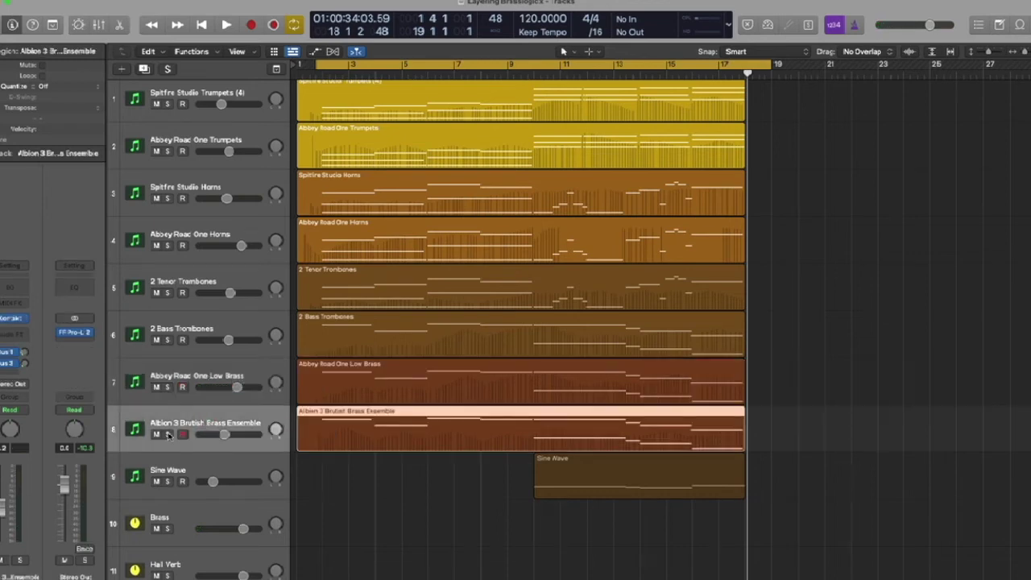
click(167, 435)
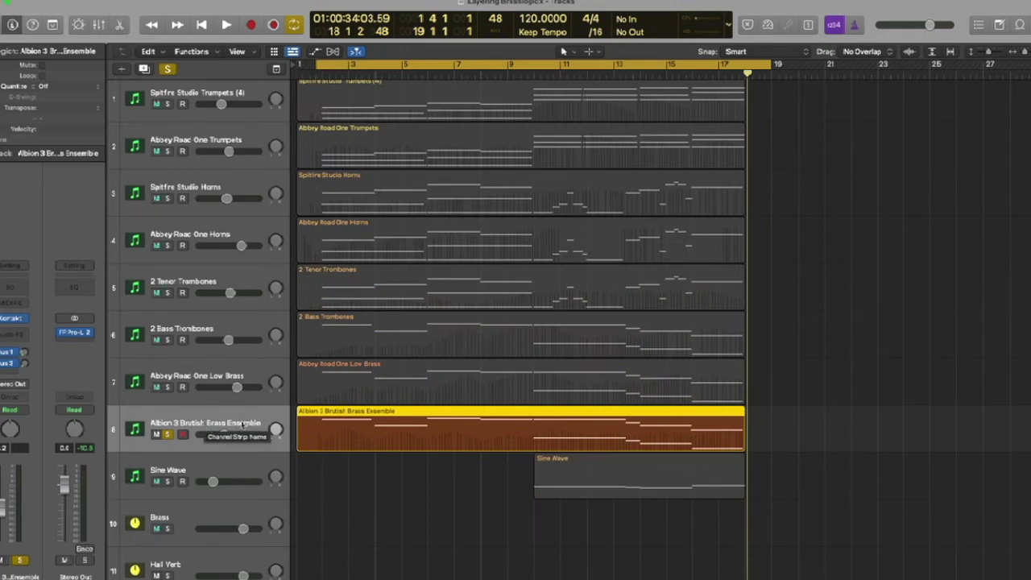
key(space)
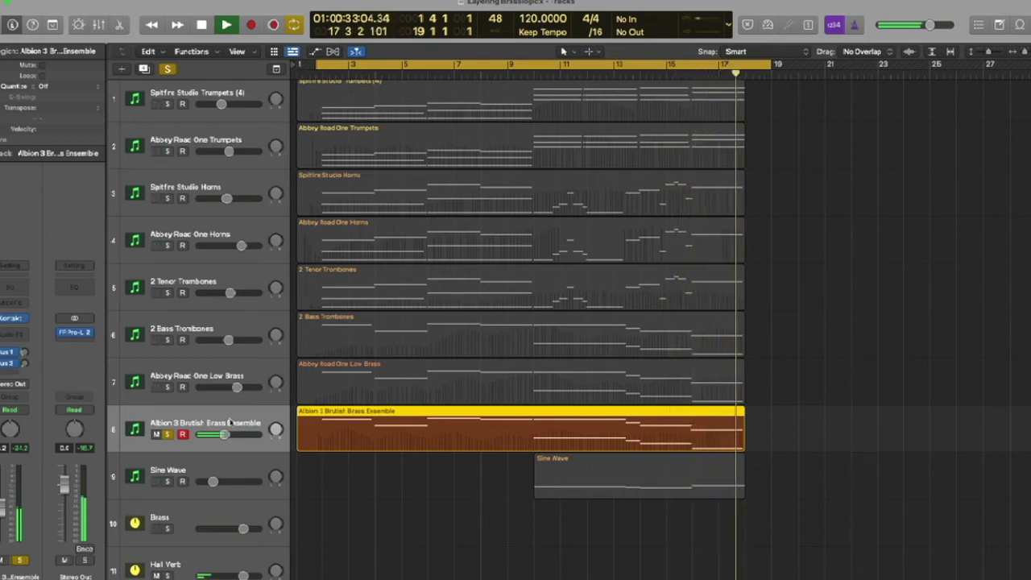
key(space)
click(167, 434)
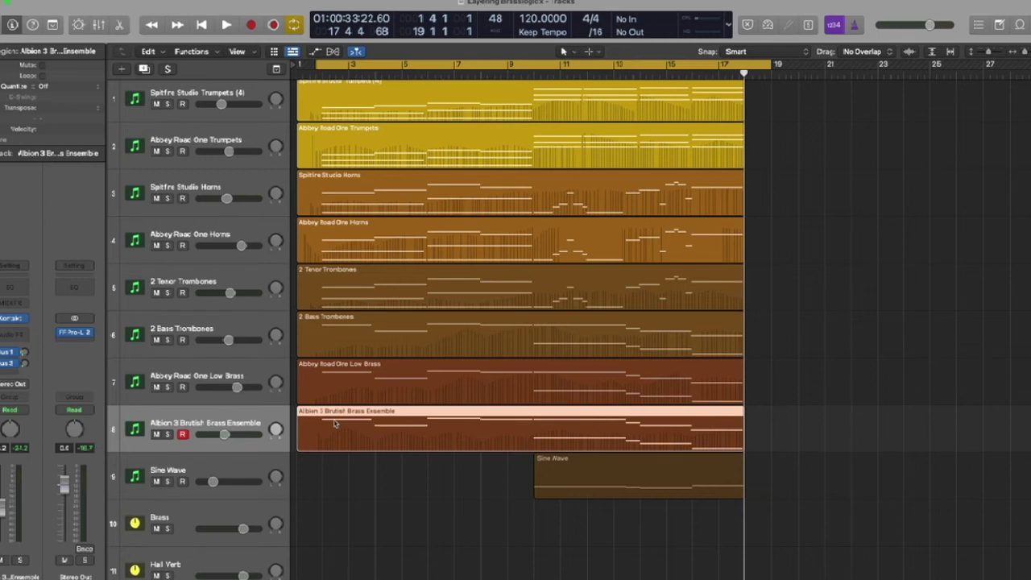
Solo the 2 Bass Trombones, Abbey Road One Low Brass and Albion 3 Brutish Brass Ensemble tracks together and play them through.
click(167, 340)
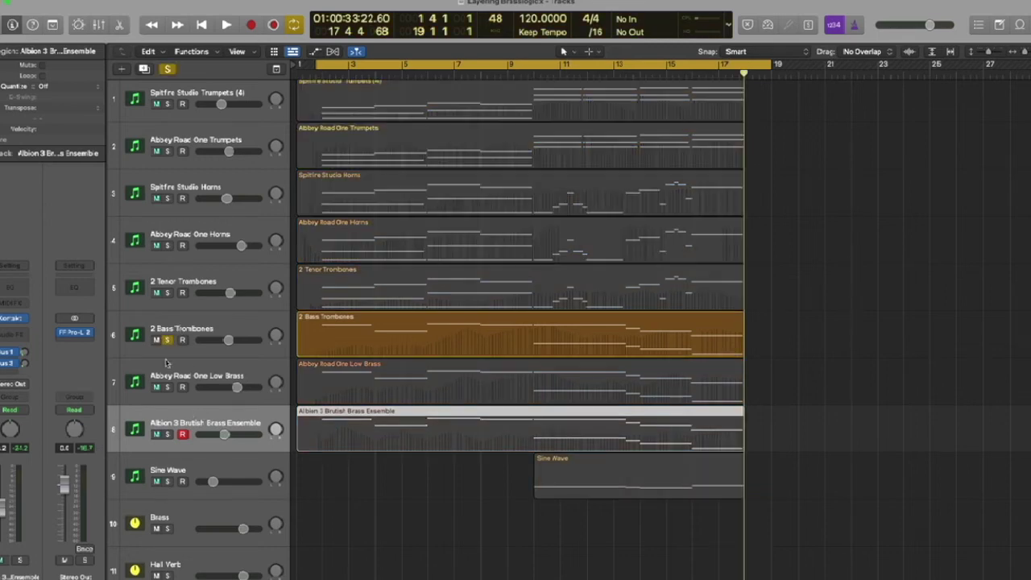
click(167, 388)
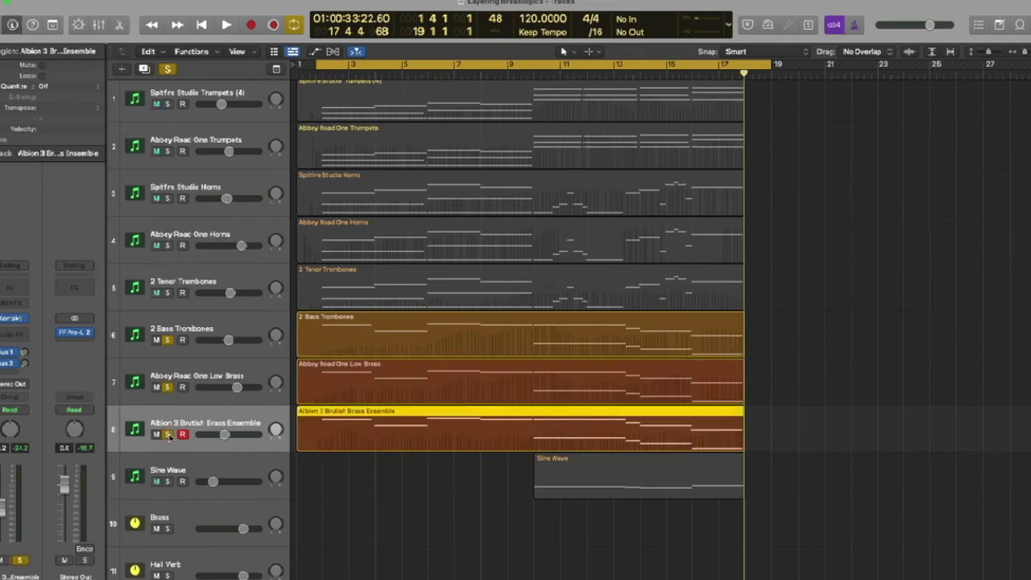
click(461, 339)
key(space)
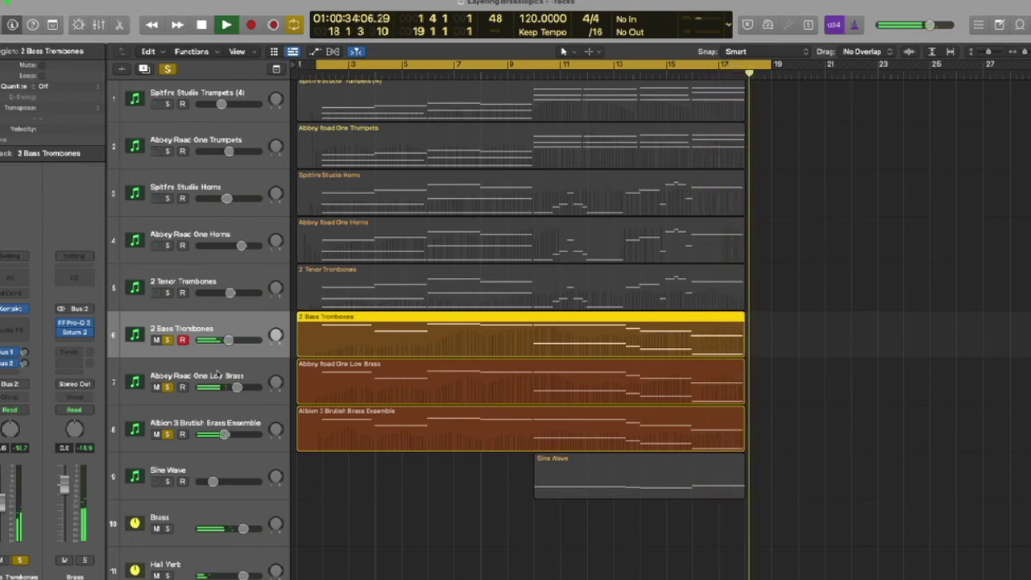
key(space)
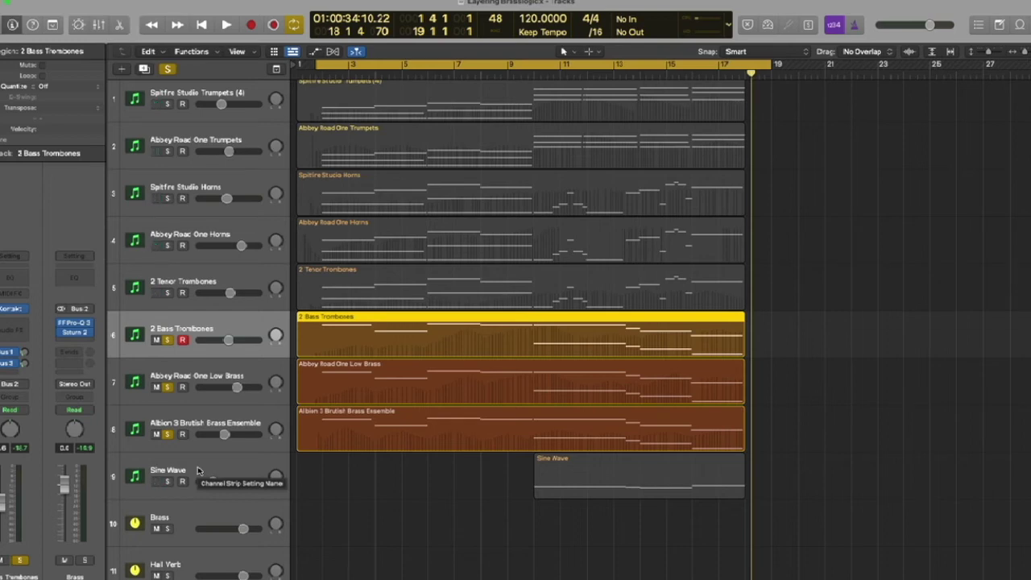
Add the Sine Wave track to the soloed low brass, play from about bar 9 while adjusting its volume, and clear all solos.
click(167, 482)
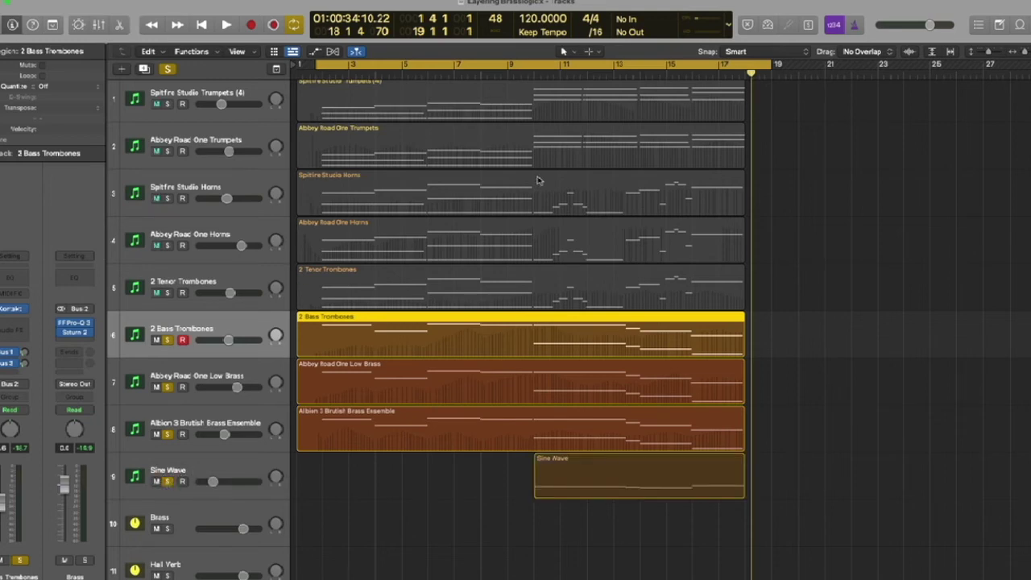
click(533, 68)
click(521, 74)
key(space)
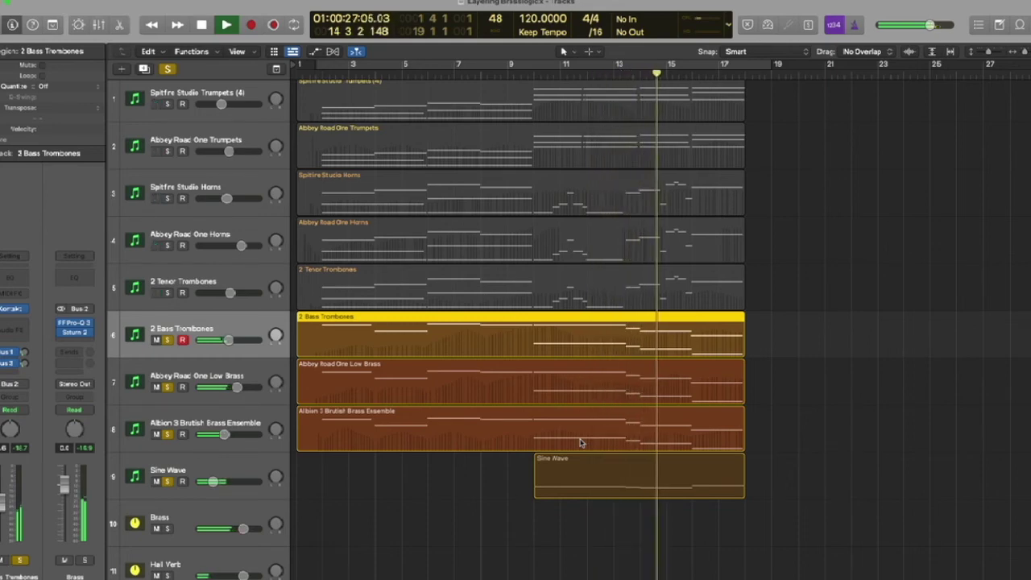
click(243, 481)
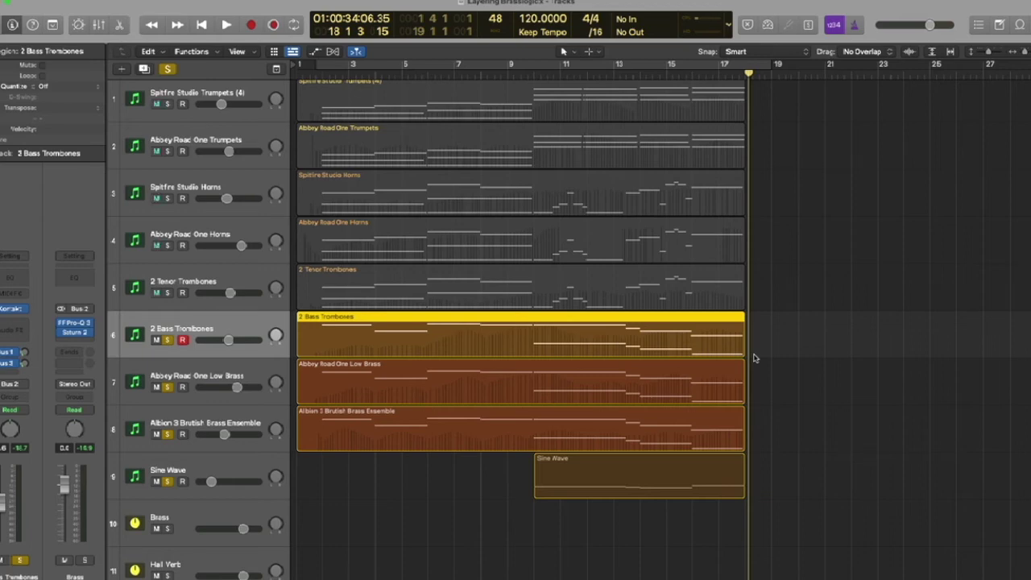
key(s)
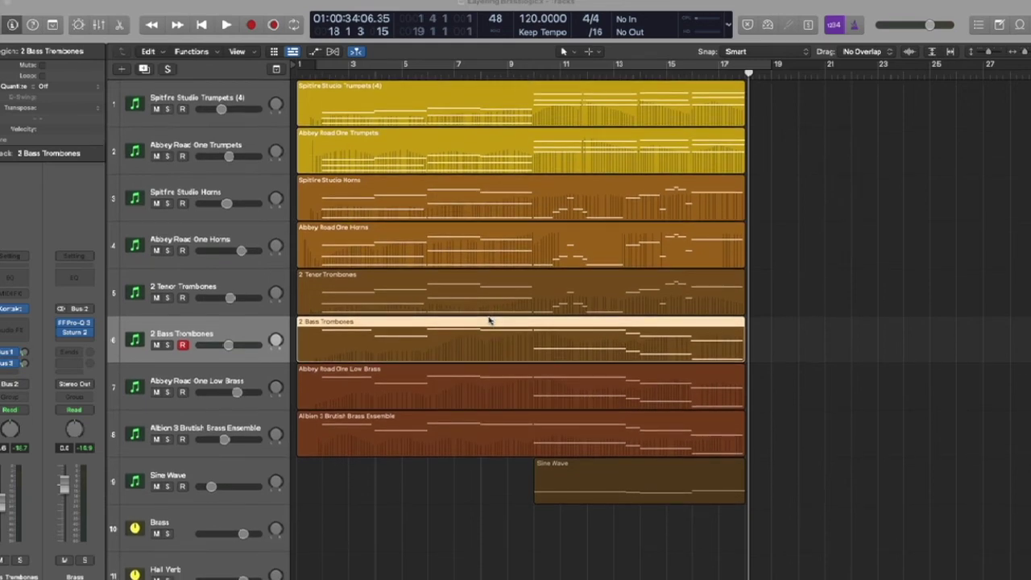
Mute the Abbey Road One trumpets, horns and low brass, Albion 3 and Sine Wave tracks, and play the remaining layers with cycling on.
click(156, 156)
click(156, 250)
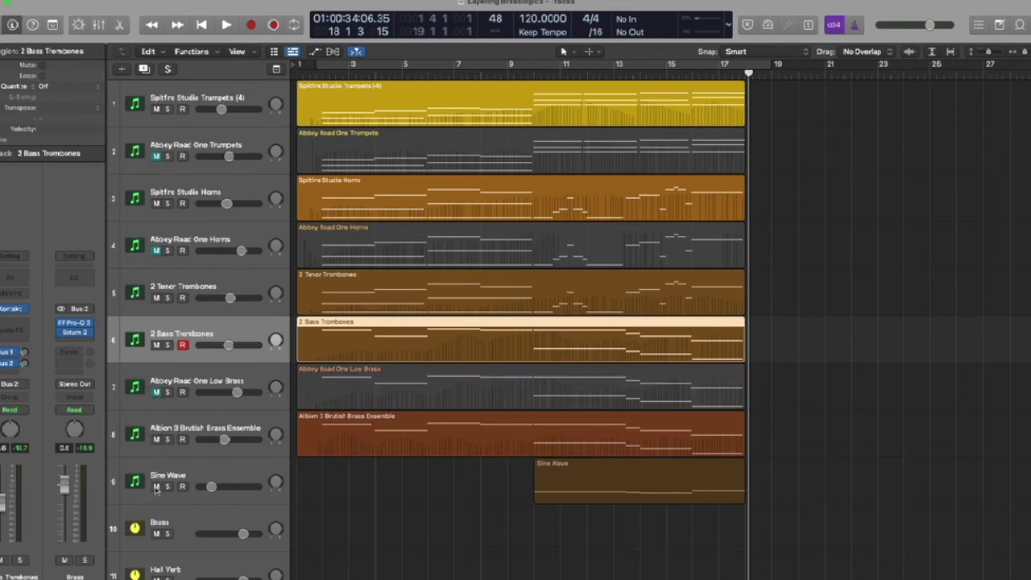
click(157, 486)
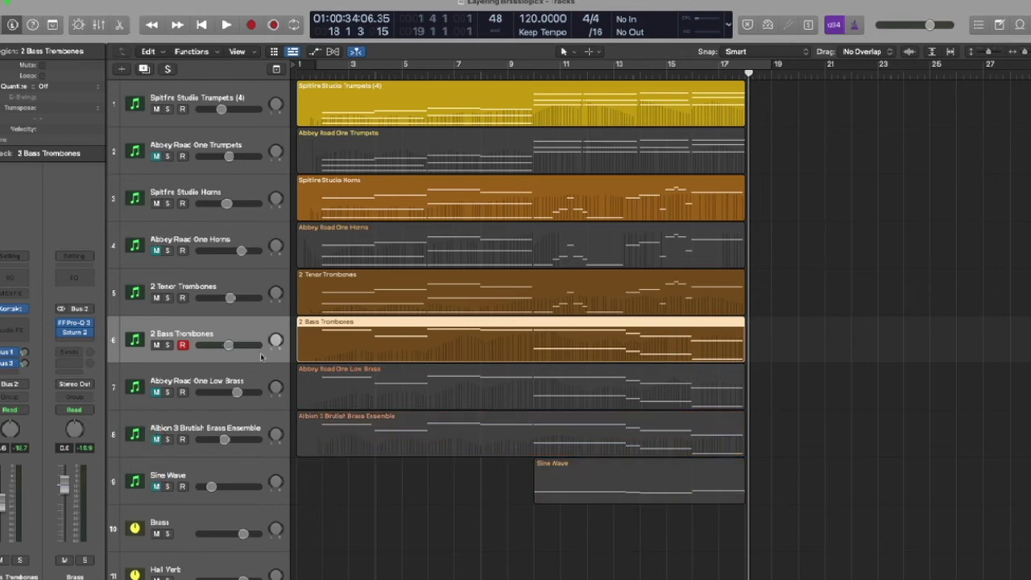
key(c)
key(space)
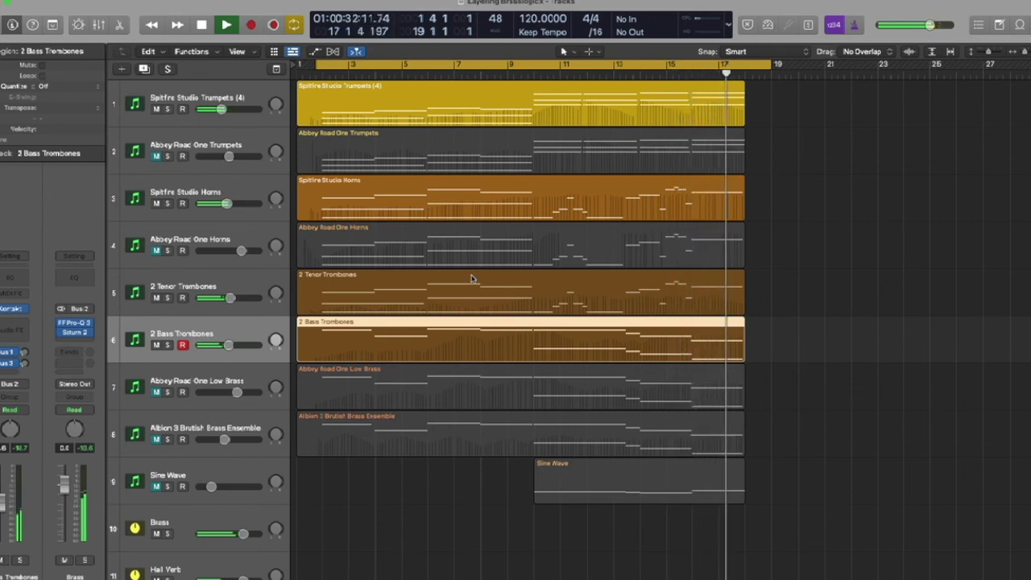
key(space)
Unmute all the muted tracks, play the full layered brass arrangement through and stop playback.
click(157, 156)
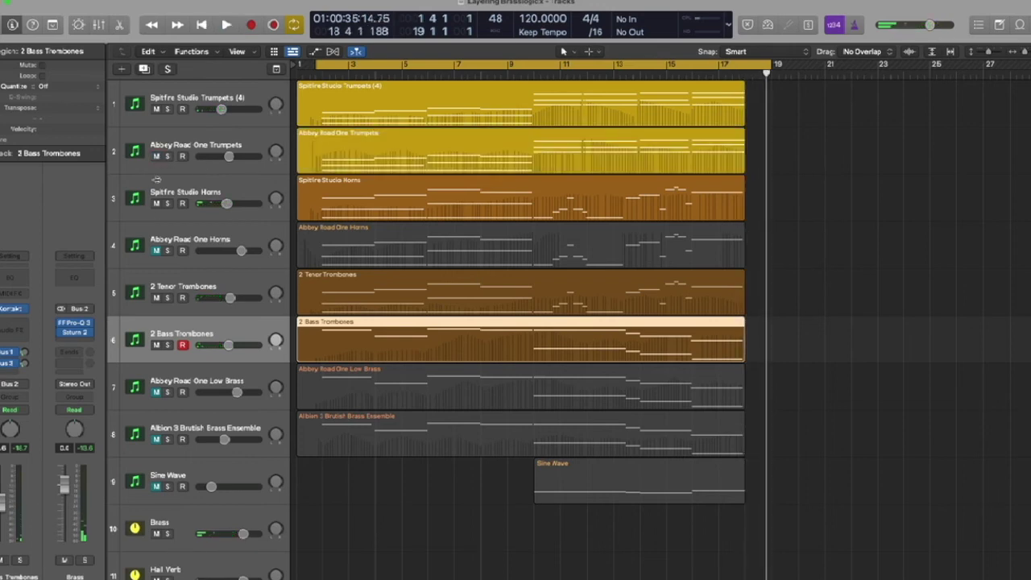
click(157, 251)
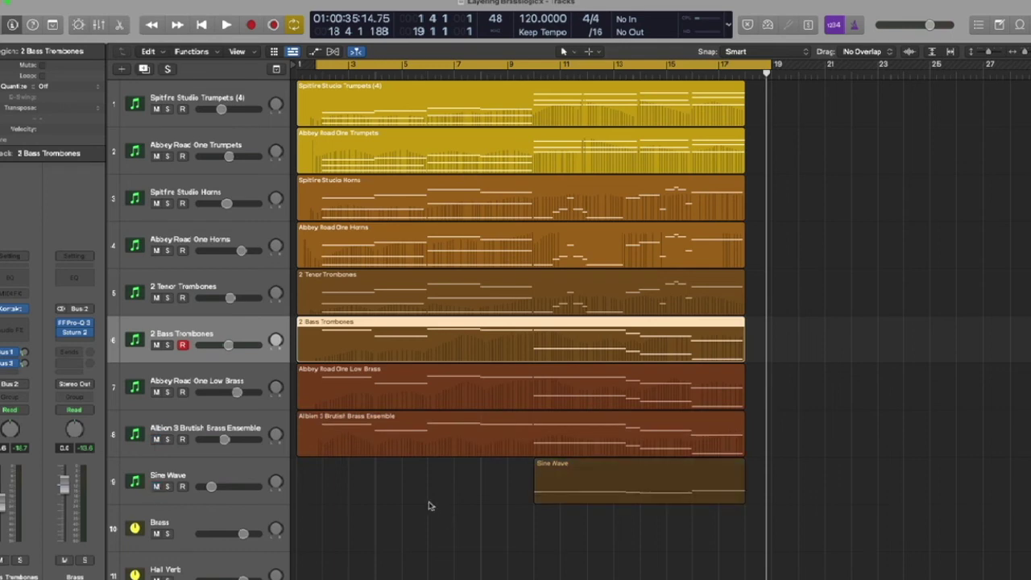
key(space)
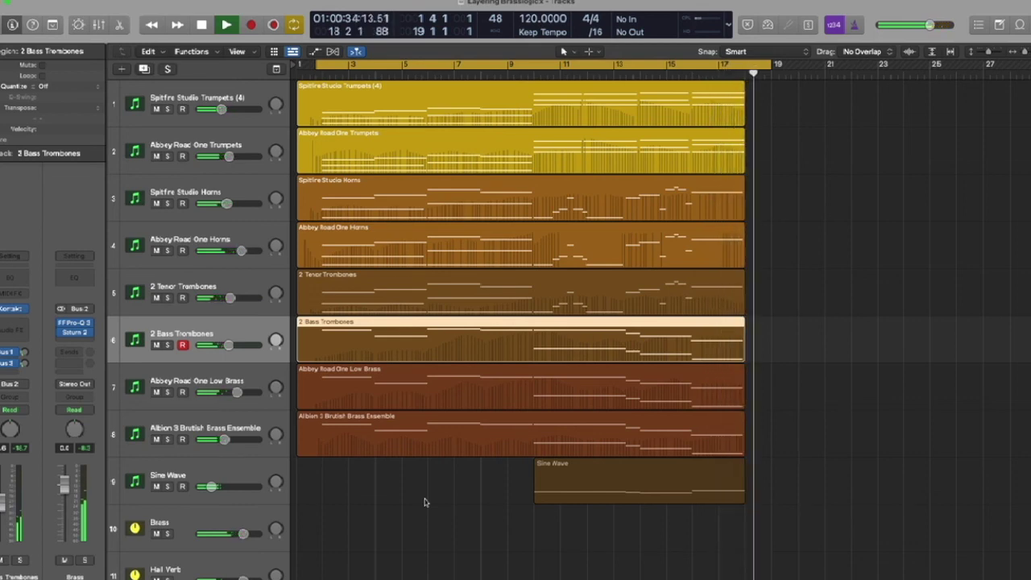
click(427, 502)
key(space)
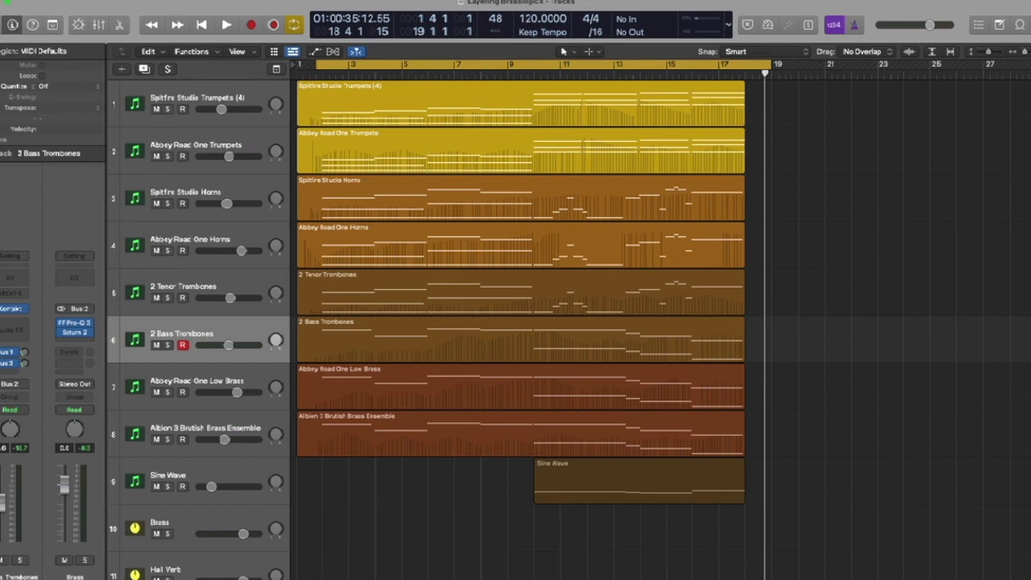
Select the Hall Verb track, examine the FF Pro-R Concert Hall Vienna reverb settings and close the plug-in.
click(241, 93)
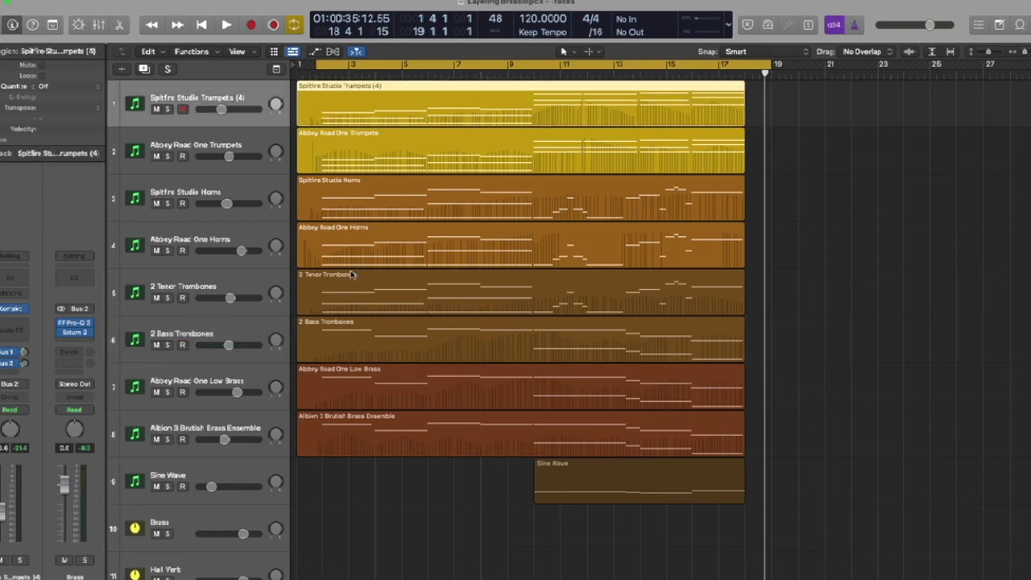
scroll(179, 495, down, 3)
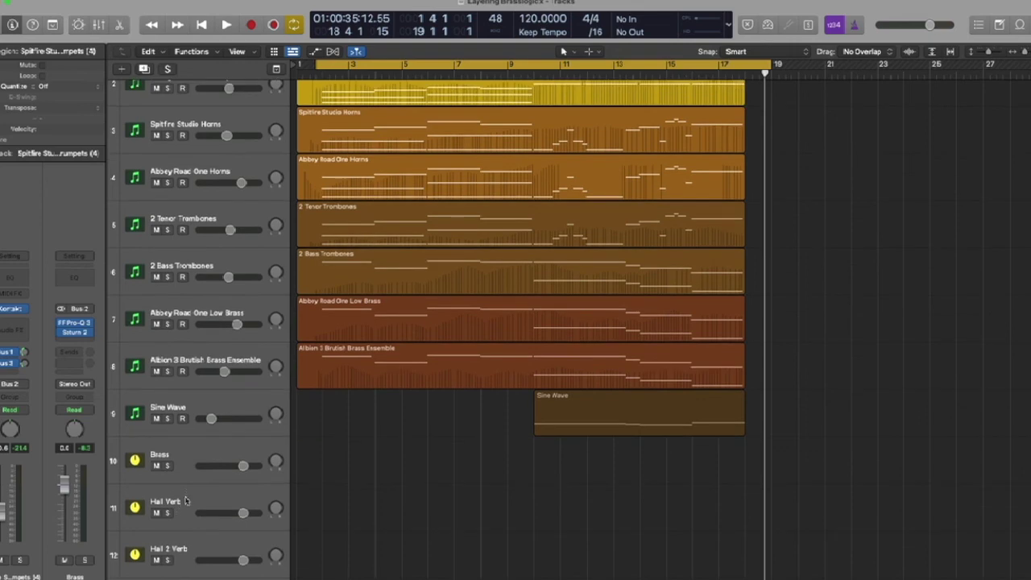
click(186, 498)
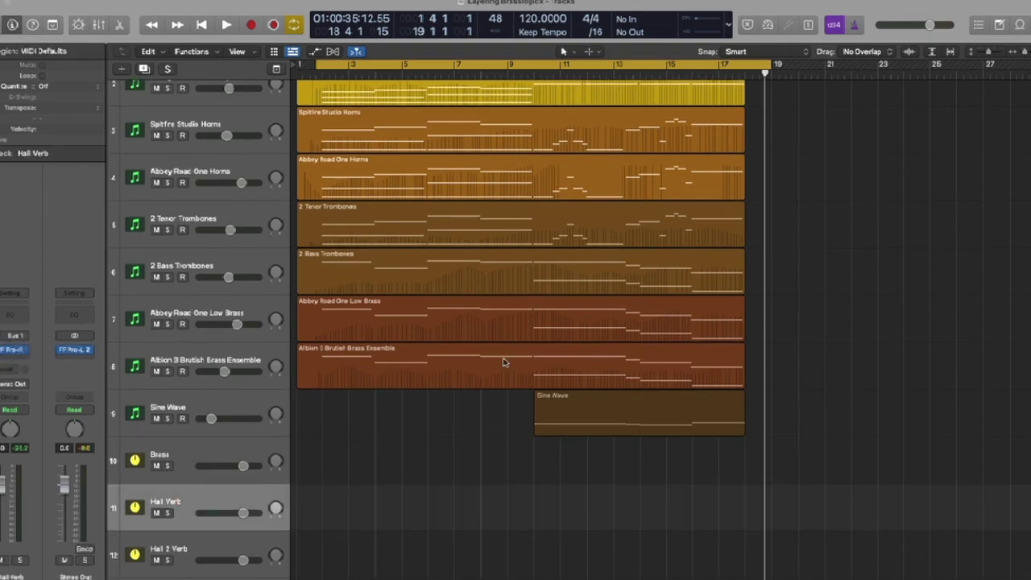
click(15, 349)
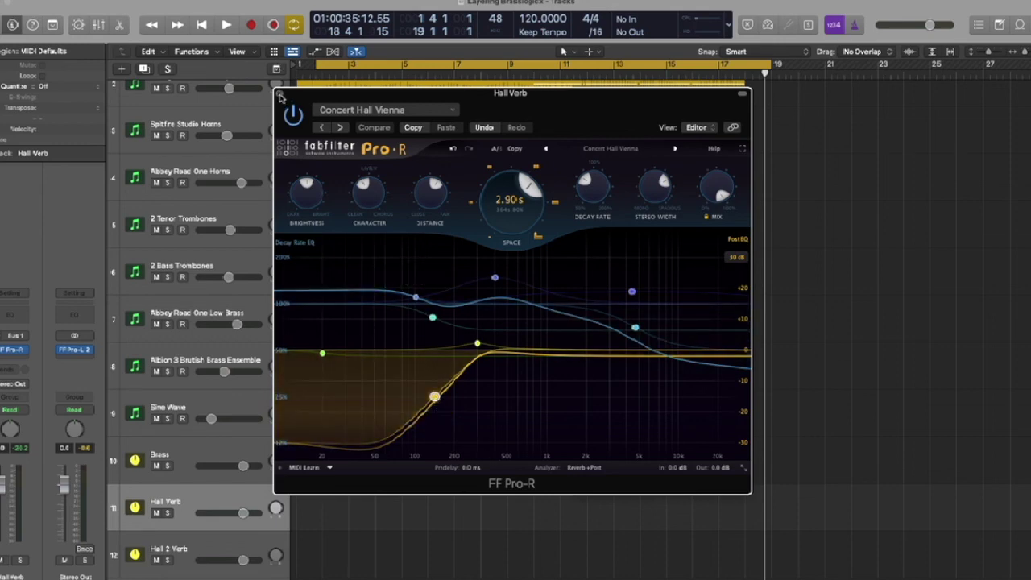
click(280, 96)
Set the HighCut to 6270 Hz and LowCut to 600 Hz in the Hall 2 Verb track's ValhallaVintageVerb and close the plug-in.
click(203, 556)
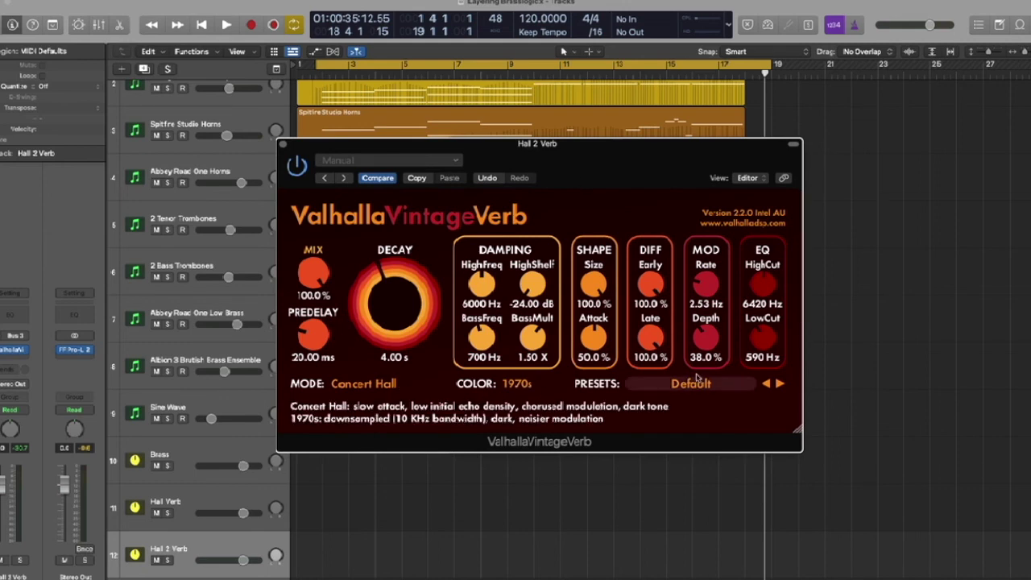
scroll(762, 342, up, 2)
scroll(762, 341, down, 1)
scroll(761, 285, down, 4)
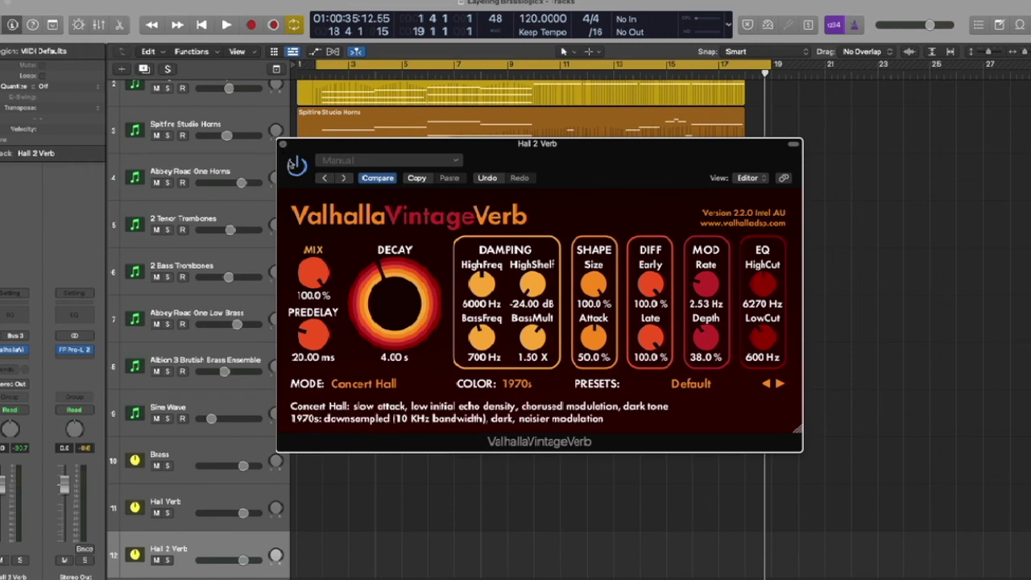
click(282, 144)
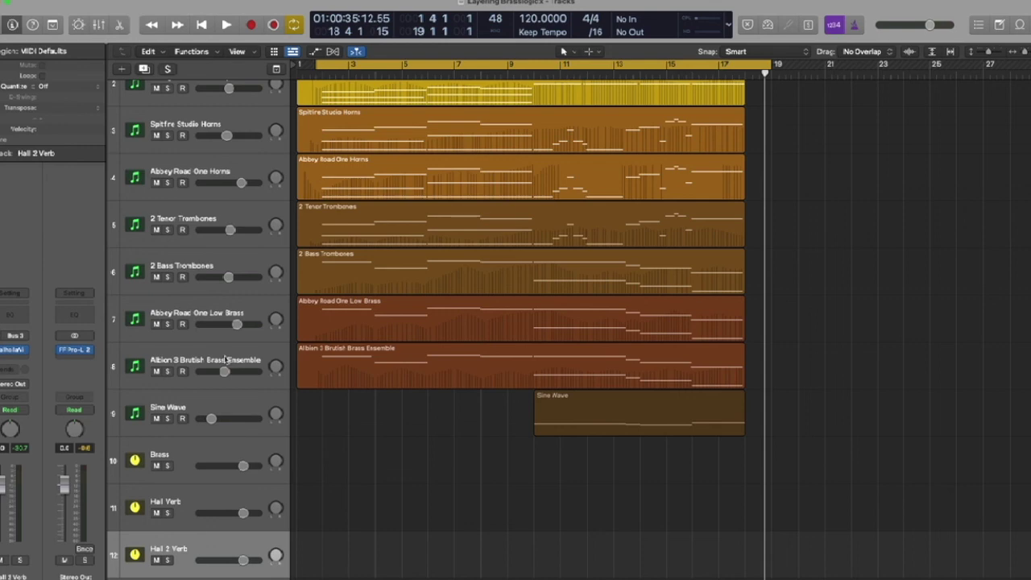
Select the Abbey Road One Trumpets track, examine the main knob setting of its Trumpets Long patch and close the plug-in.
scroll(227, 360, up, 3)
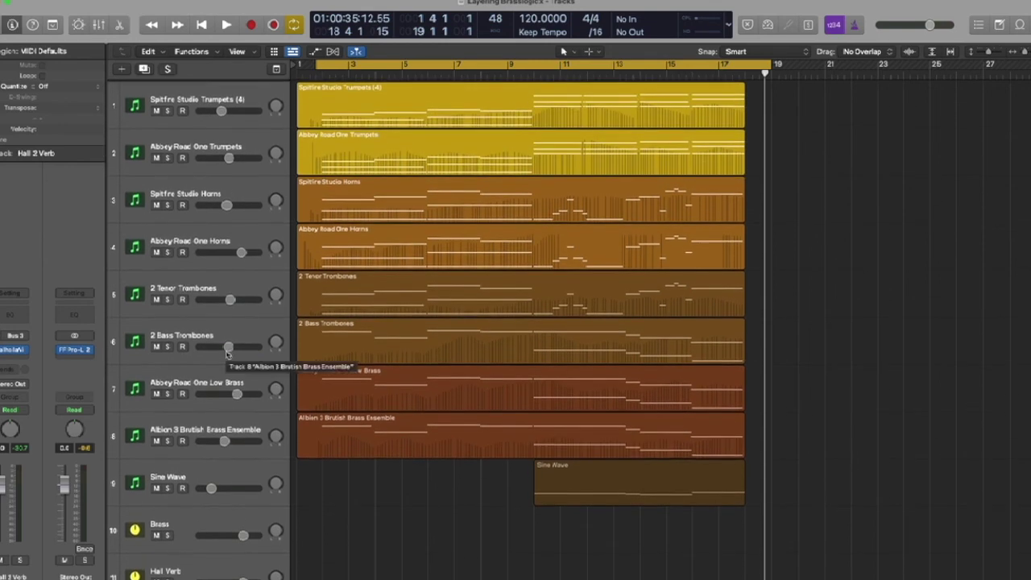
click(206, 145)
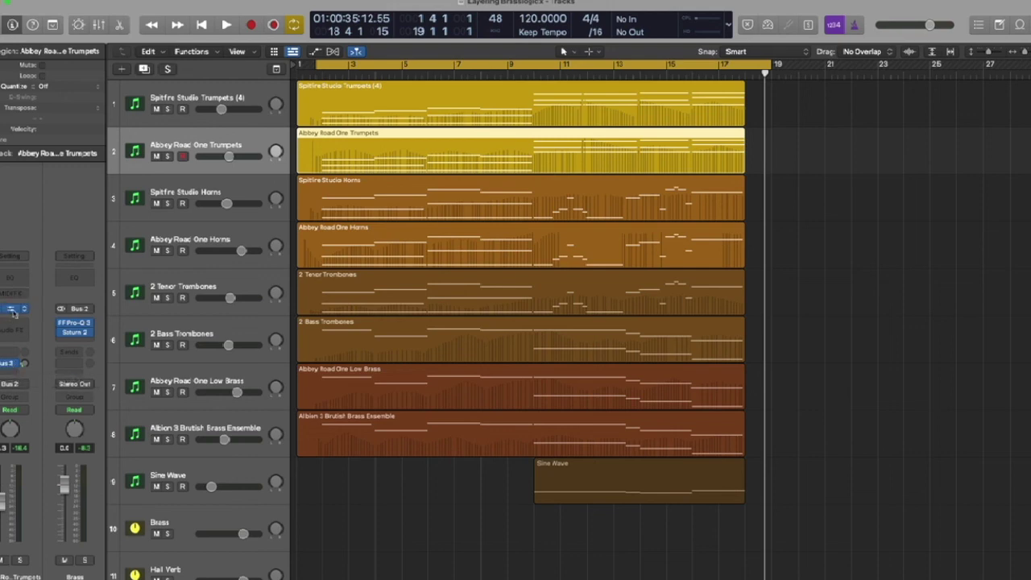
key(v)
mouse_move(690, 150)
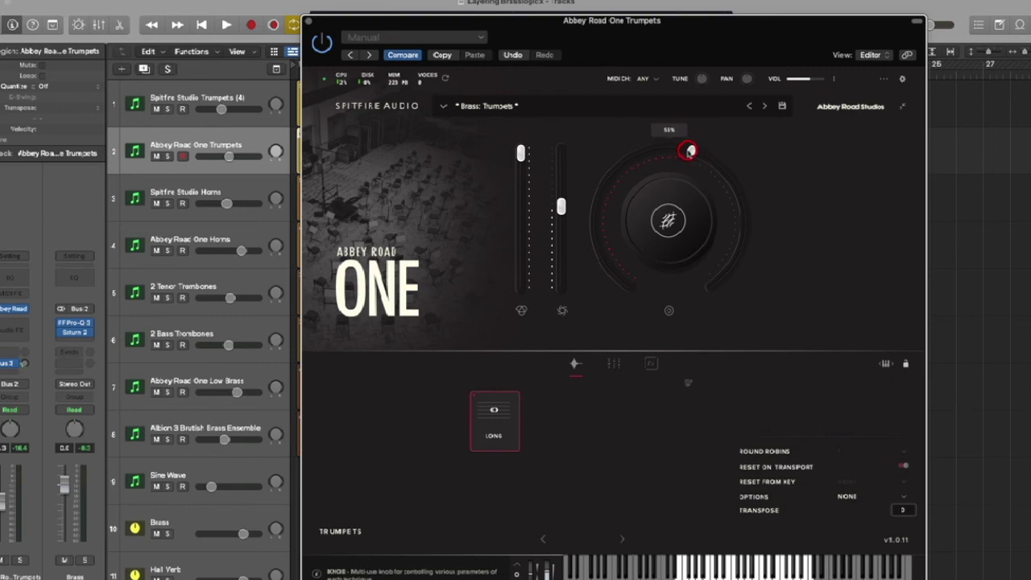
click(309, 22)
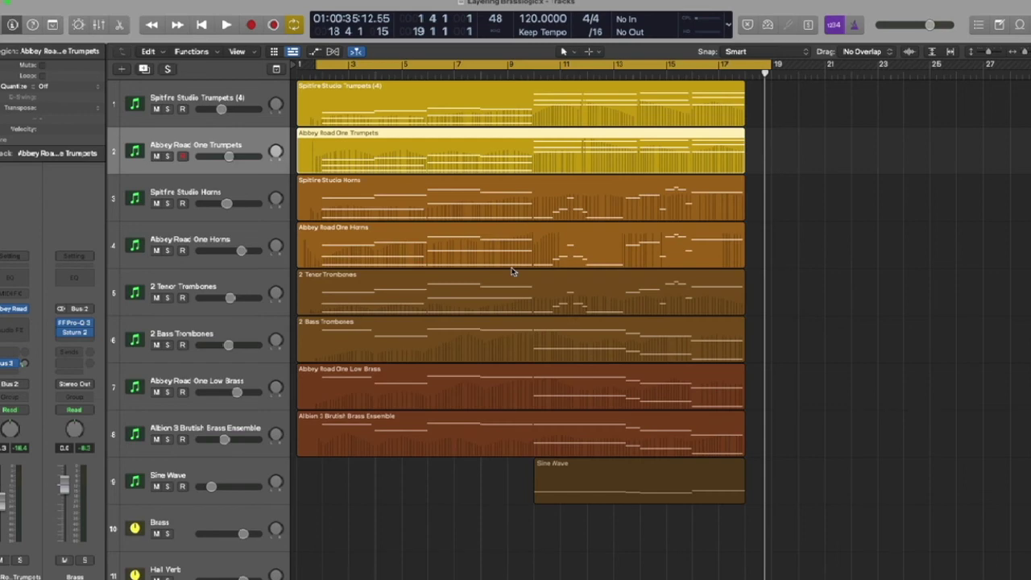